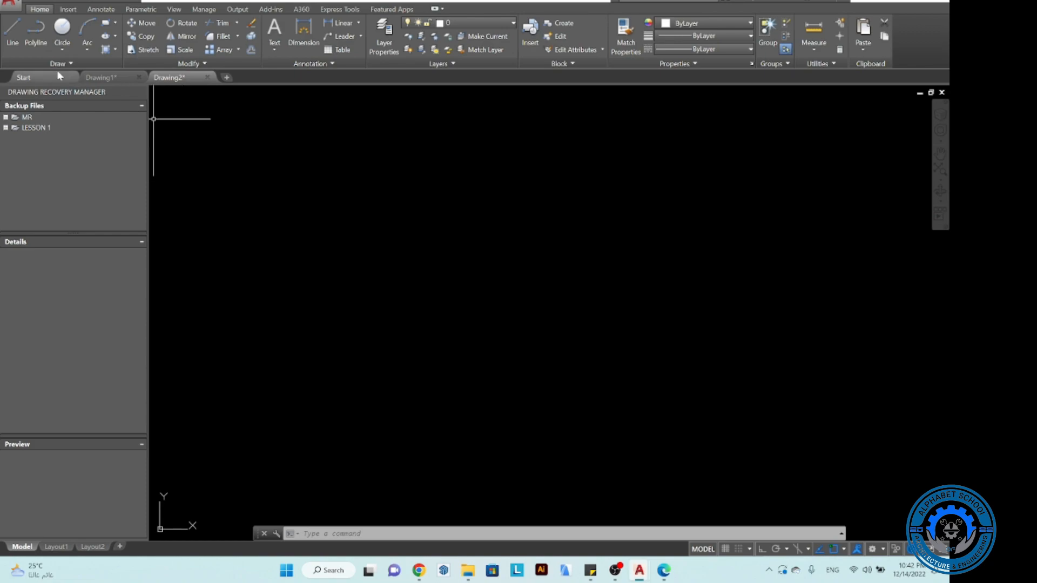
# Step: Draw a closed four-sided outline in the upper part of the drawing area with the Line tool
pyautogui.click(10, 39)
pyautogui.click(301, 152)
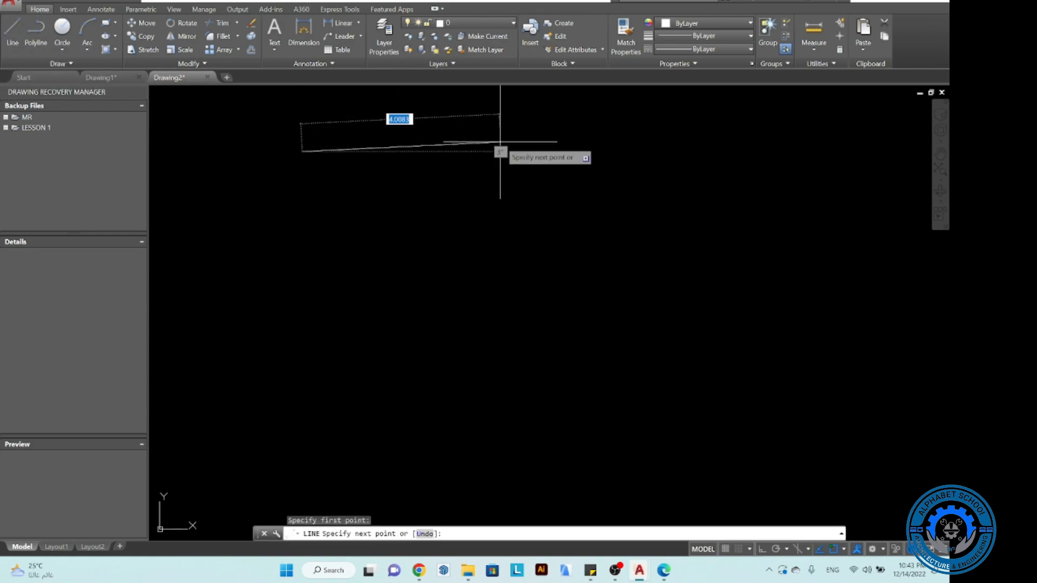
pyautogui.click(527, 147)
pyautogui.click(529, 265)
pyautogui.click(315, 290)
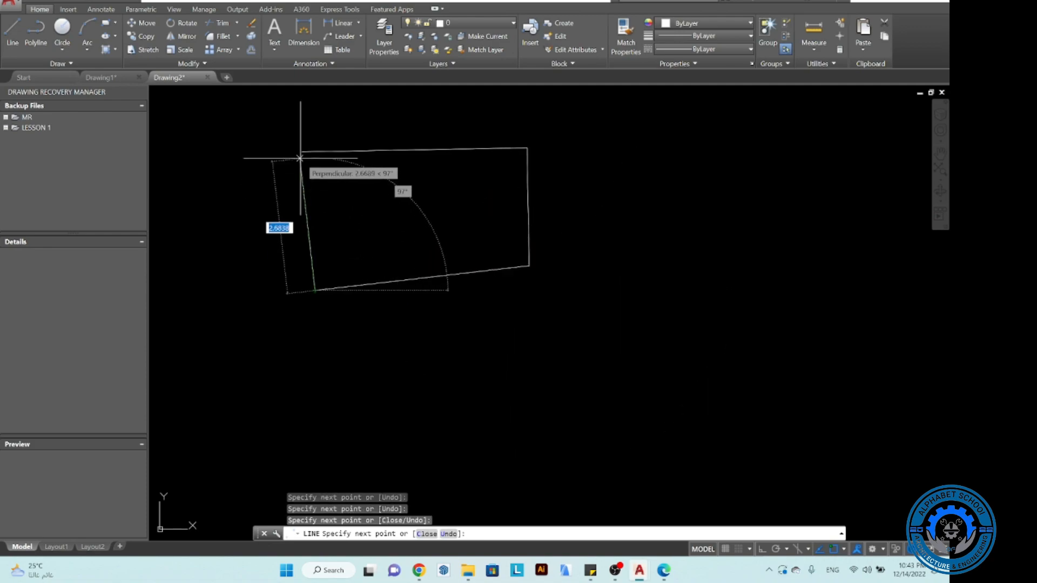
pyautogui.click(302, 152)
pyautogui.press('Return')
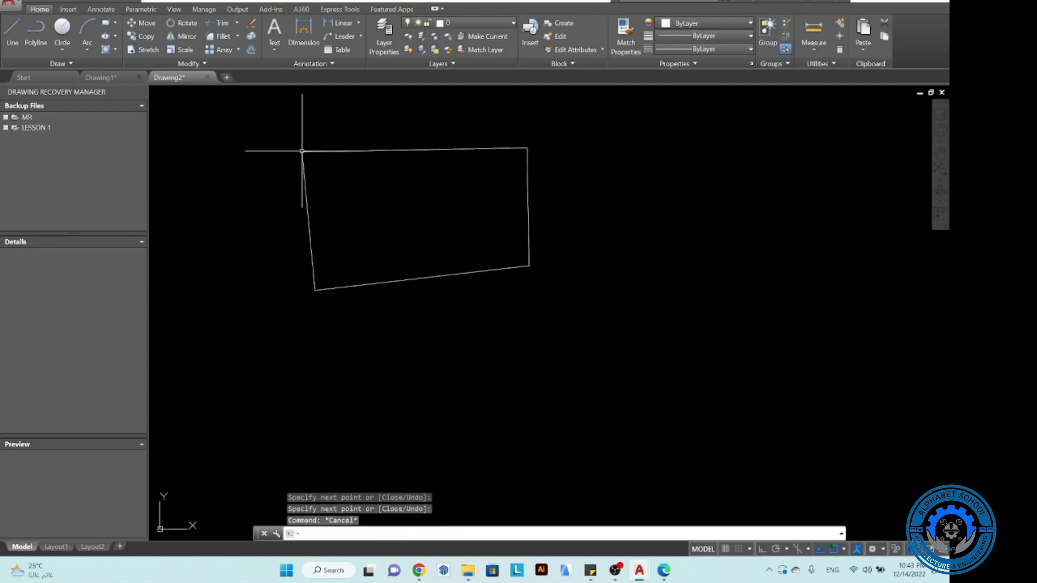
# Step: Select all four lines of the outline with a selection window and erase them
pyautogui.click(272, 115)
pyautogui.click(612, 321)
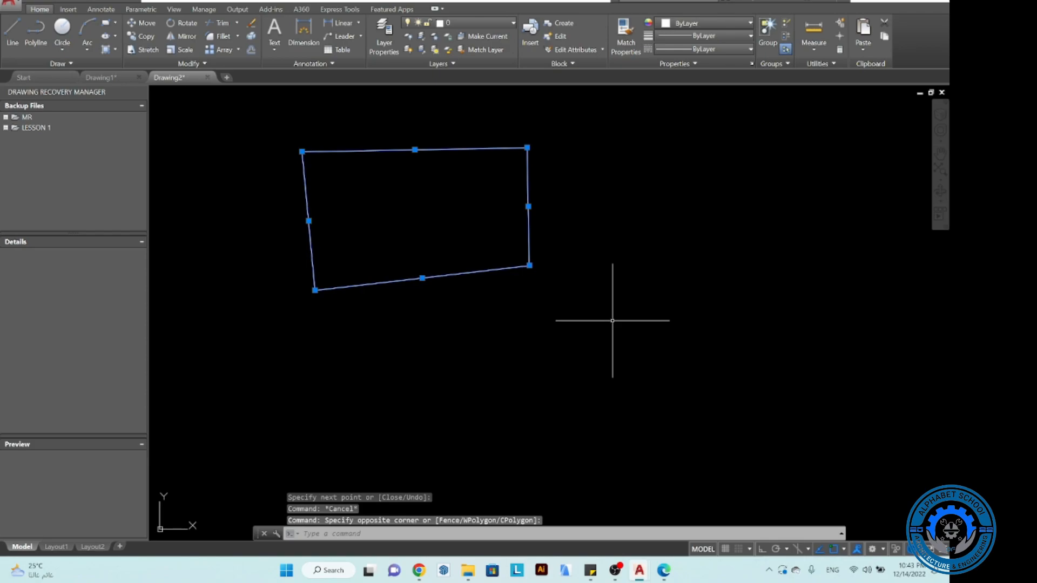
pyautogui.press('Delete')
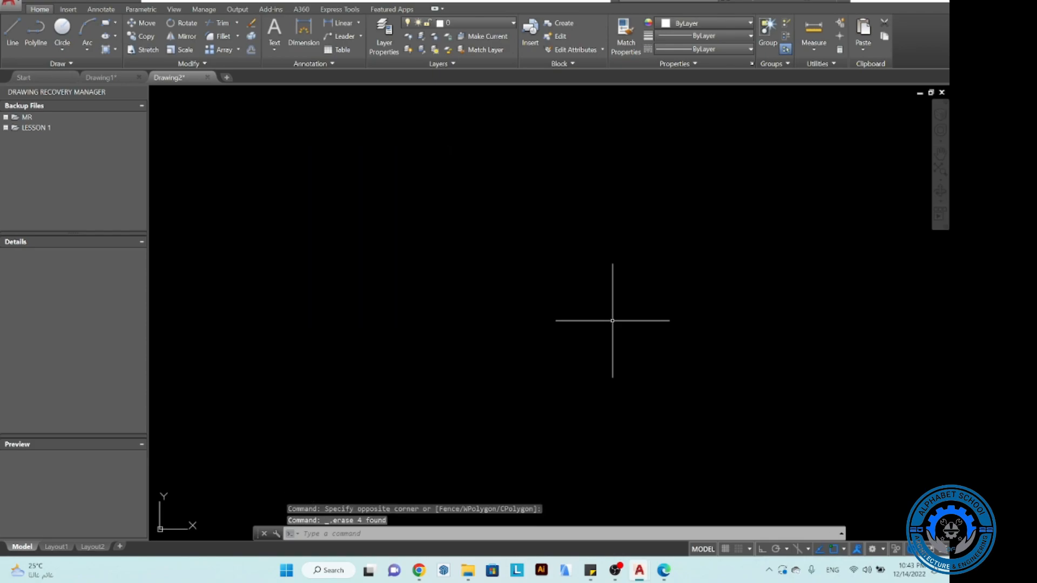
# Step: Draw a four-sided polyline in the middle of the drawing area, finish it with the Close option, and erase it
pyautogui.click(35, 38)
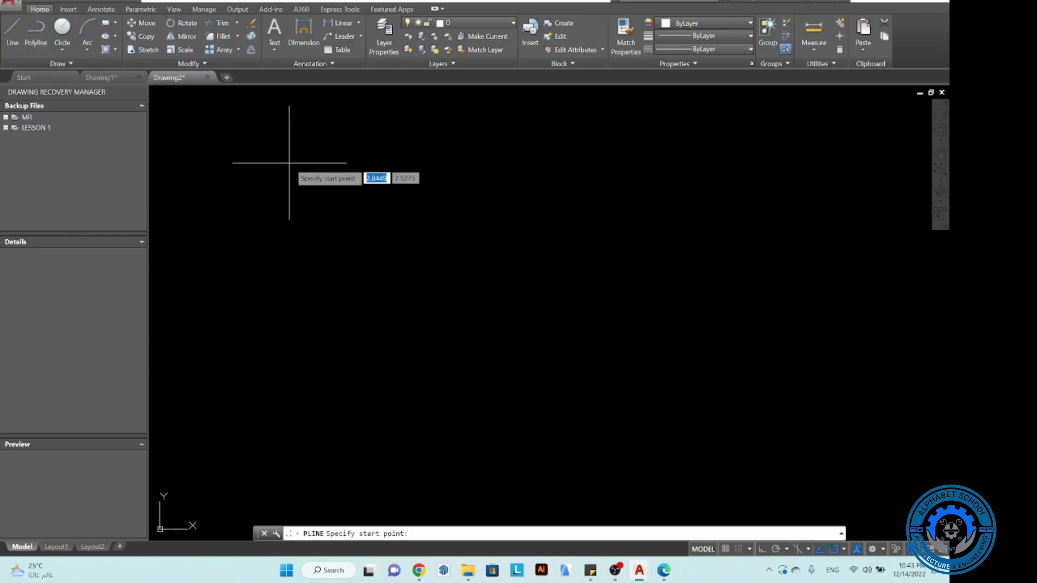
pyautogui.click(285, 297)
pyautogui.click(380, 134)
pyautogui.click(580, 268)
pyautogui.click(421, 408)
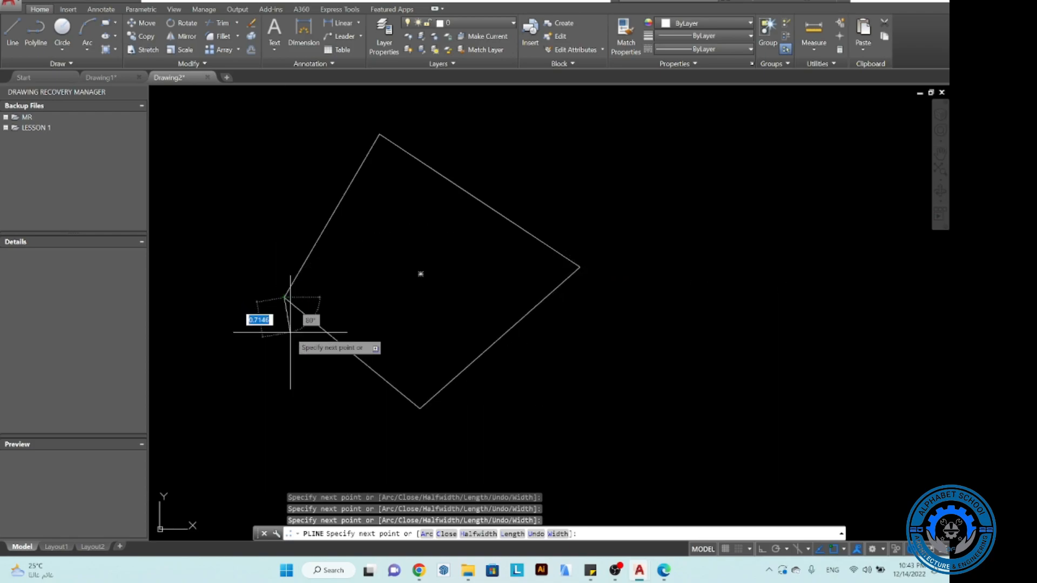
pyautogui.write('c')
pyautogui.press('Return')
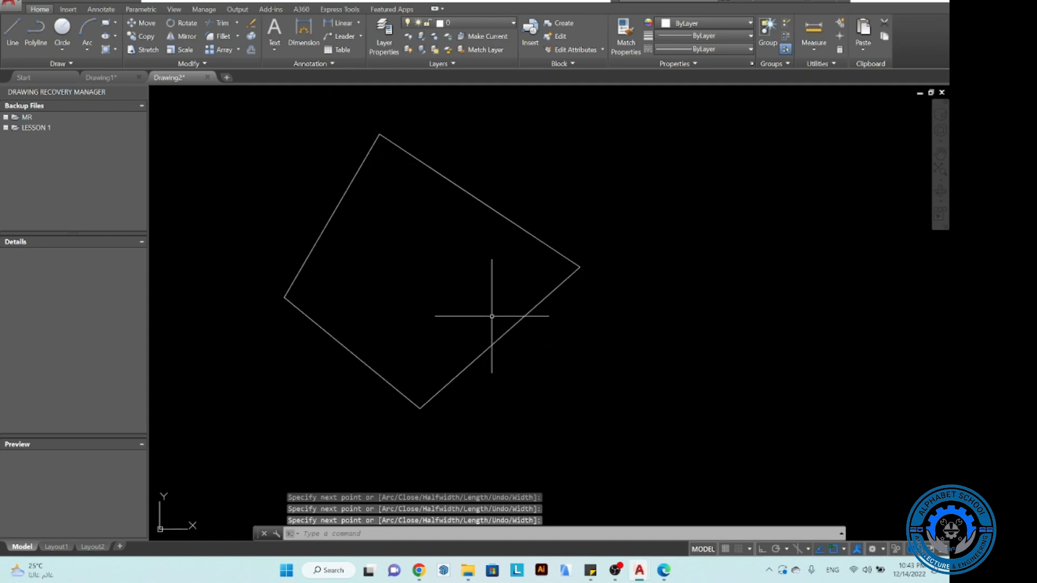
pyautogui.click(470, 193)
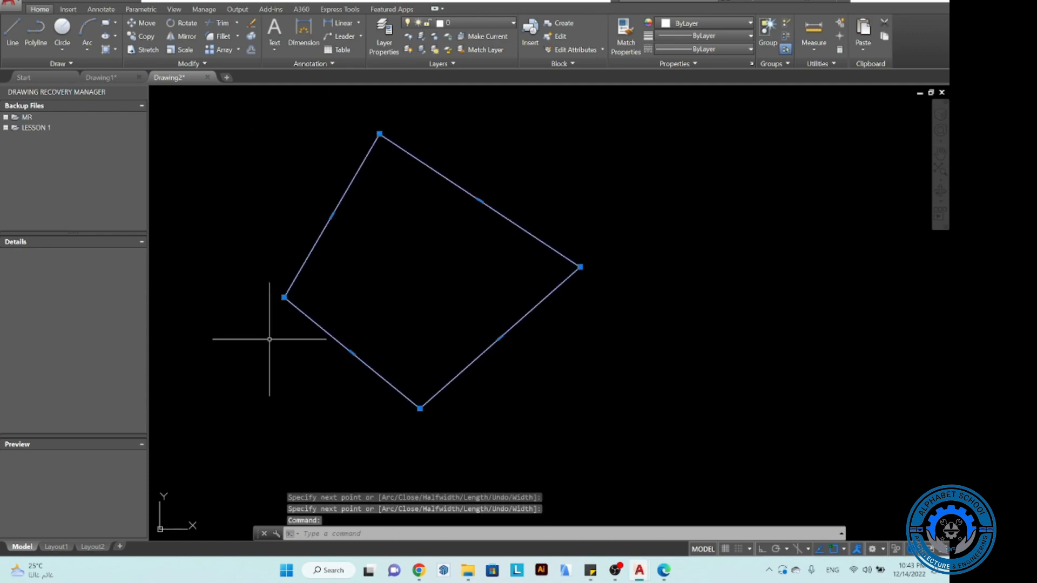
pyautogui.press('Delete')
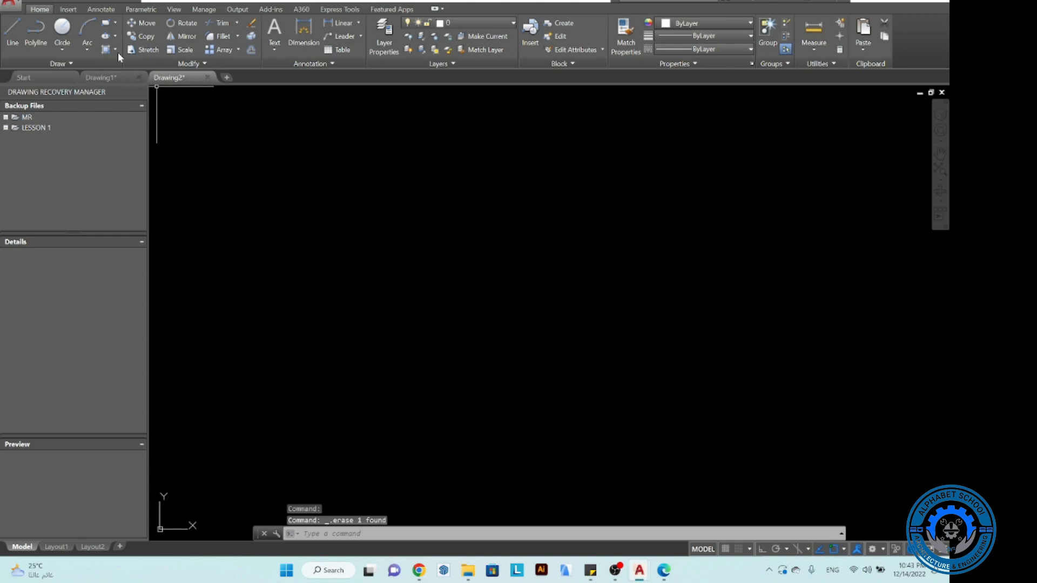
pyautogui.click(61, 49)
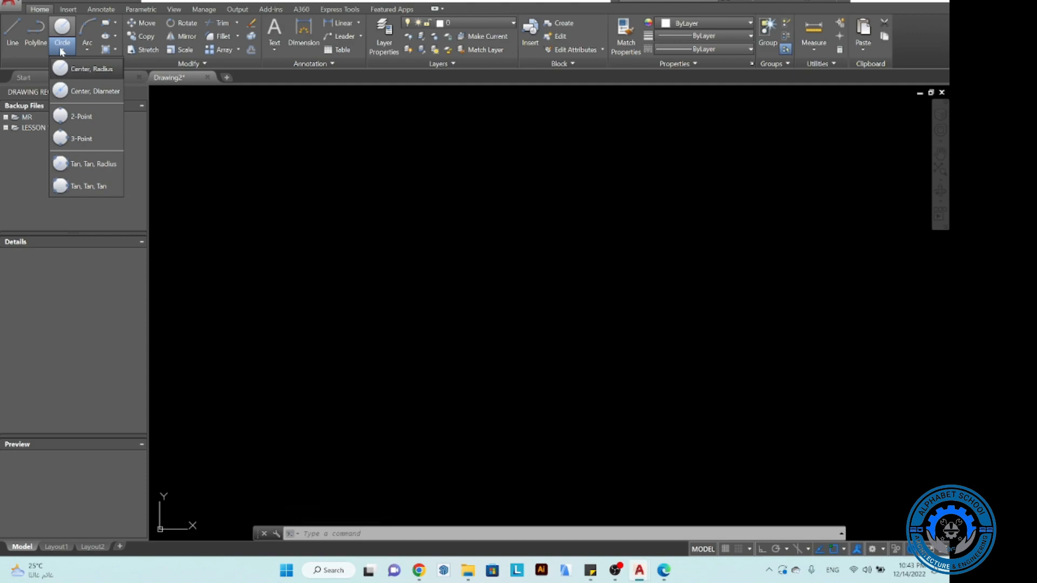
pyautogui.click(78, 73)
pyautogui.click(416, 287)
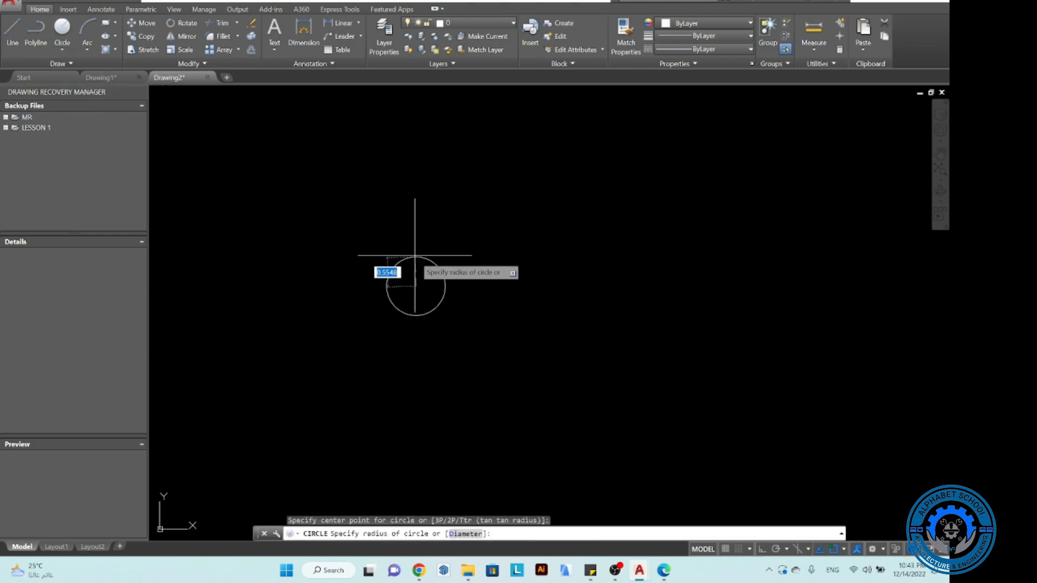
pyautogui.rightClick(417, 214)
pyautogui.click(454, 235)
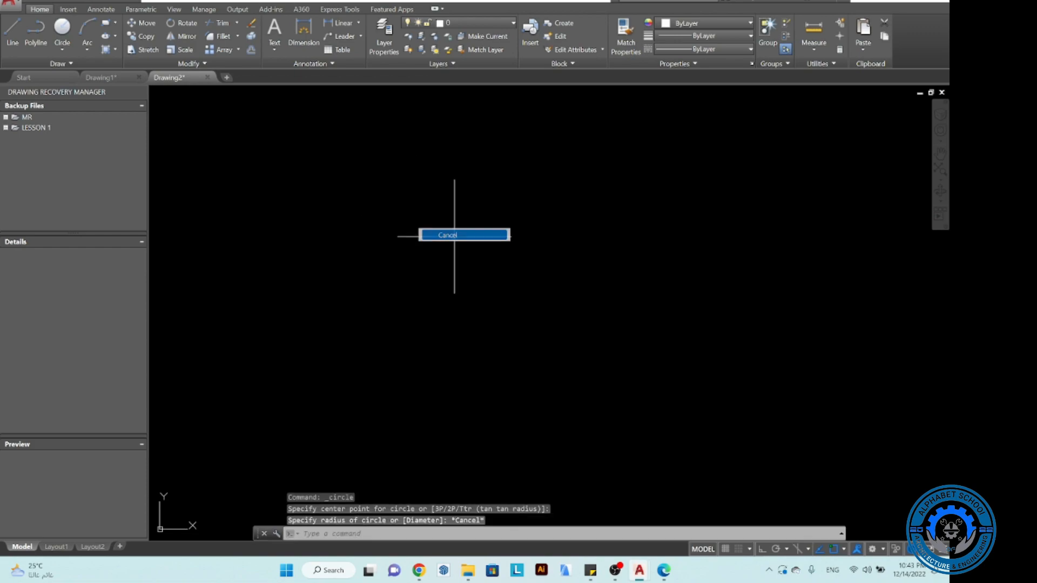
# Step: Draw a circle in the left half of the empty drawing area using the Center, Diameter method
pyautogui.click(58, 49)
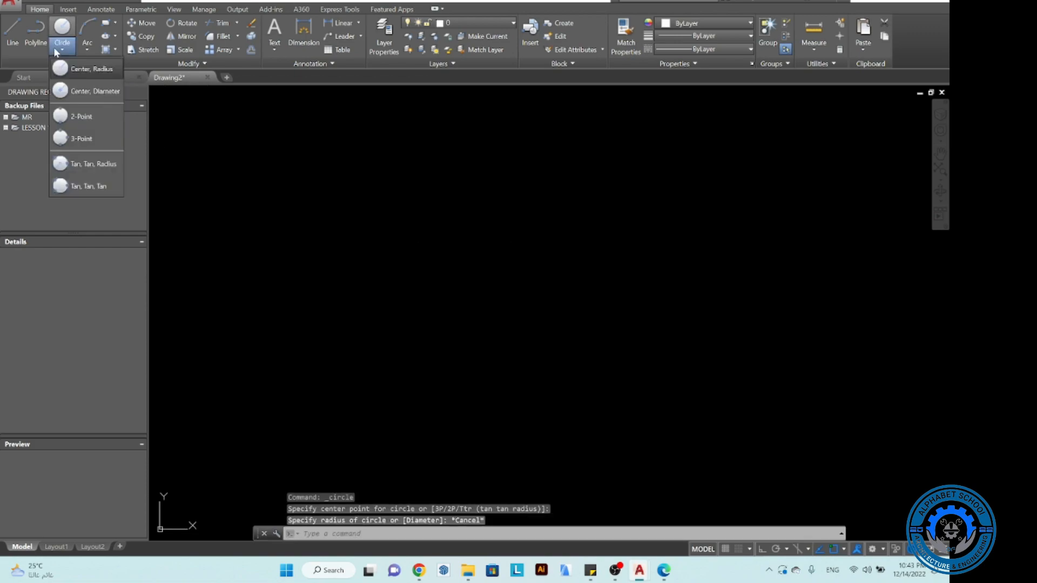
pyautogui.click(92, 91)
pyautogui.click(334, 220)
pyautogui.click(539, 220)
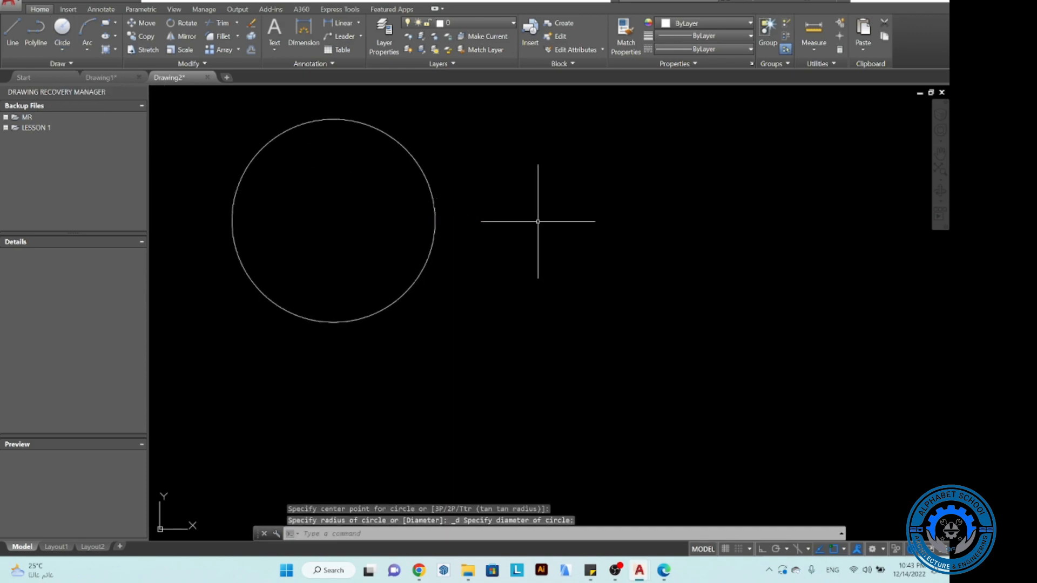
# Step: Draw a 2-Point circle with a diameter of about 5.2 units to the right of the first circle
pyautogui.click(61, 48)
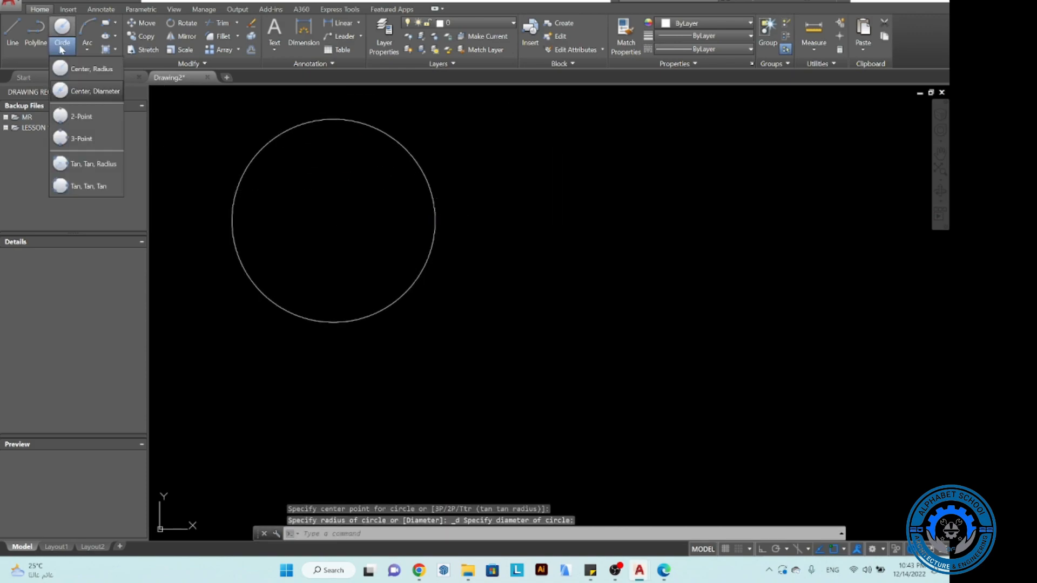
pyautogui.click(83, 117)
pyautogui.click(597, 151)
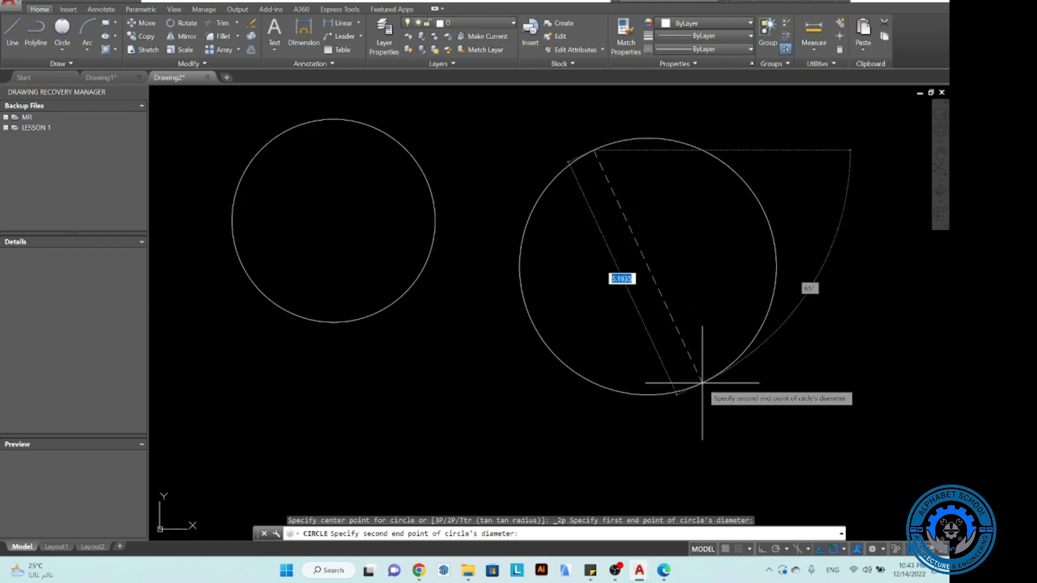
pyautogui.click(698, 383)
# Step: Draw a 3-Point circle below the two existing circles
pyautogui.click(53, 47)
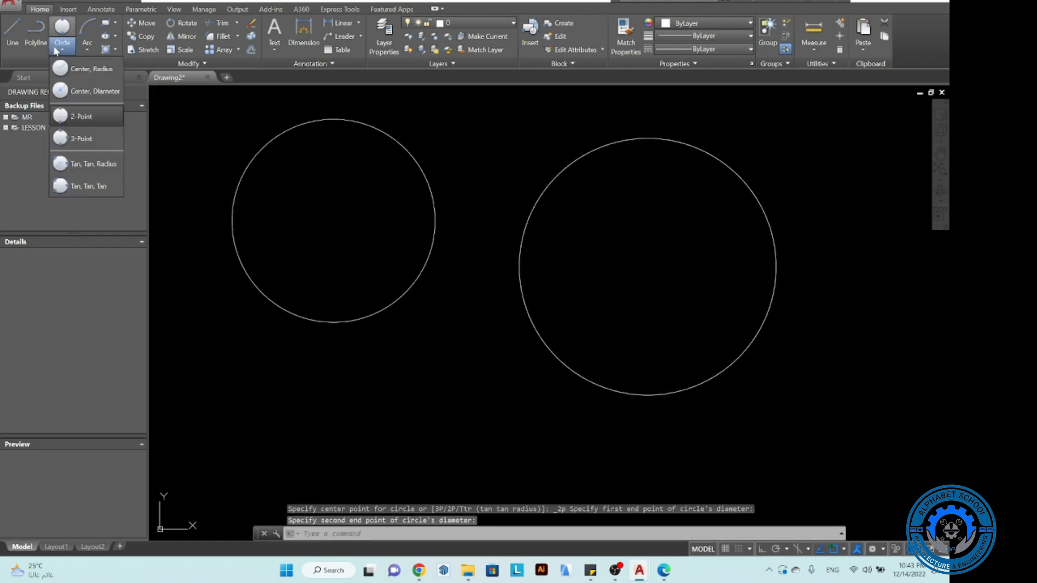
pyautogui.click(71, 140)
pyautogui.scroll(-5, 311, 225)
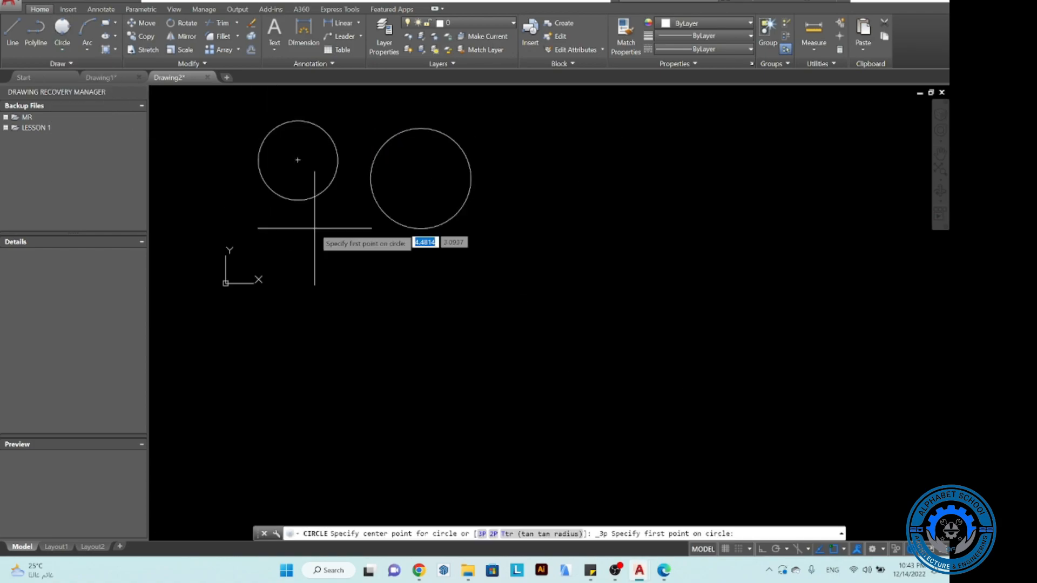
pyautogui.click(343, 313)
pyautogui.click(426, 279)
pyautogui.click(446, 366)
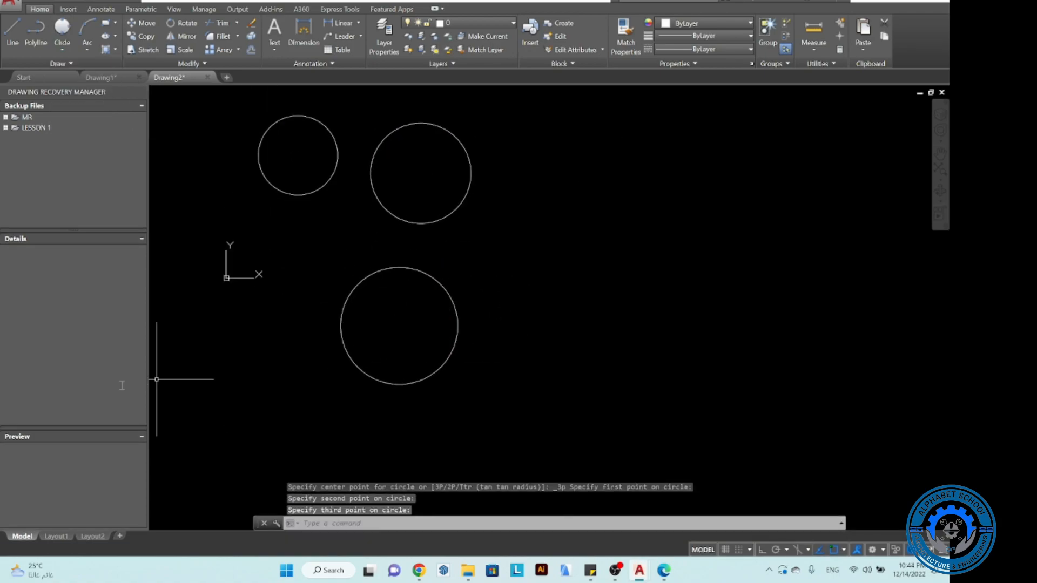
pyautogui.click(64, 49)
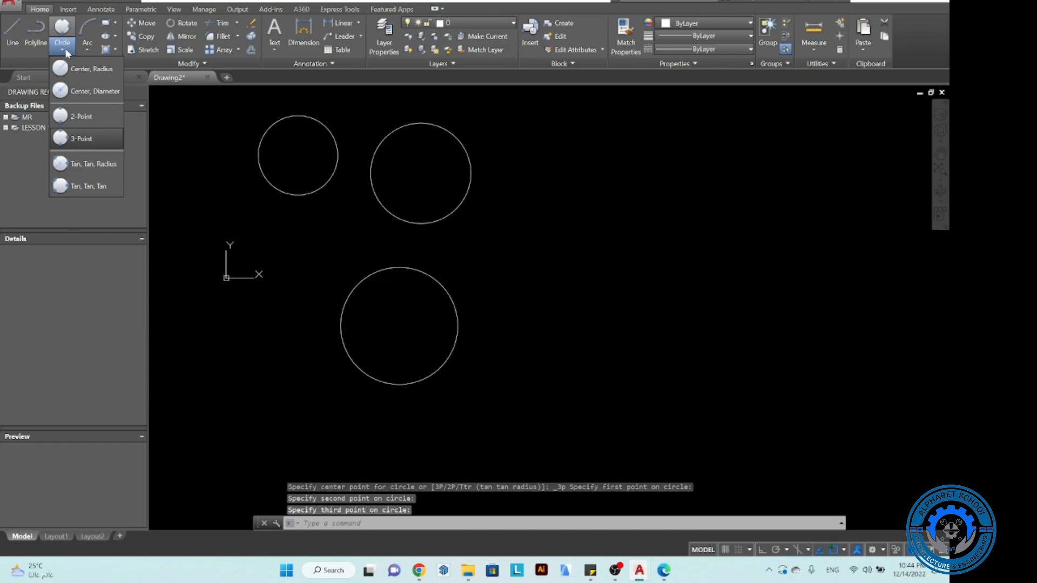
pyautogui.click(77, 167)
pyautogui.click(626, 260)
pyautogui.click(649, 190)
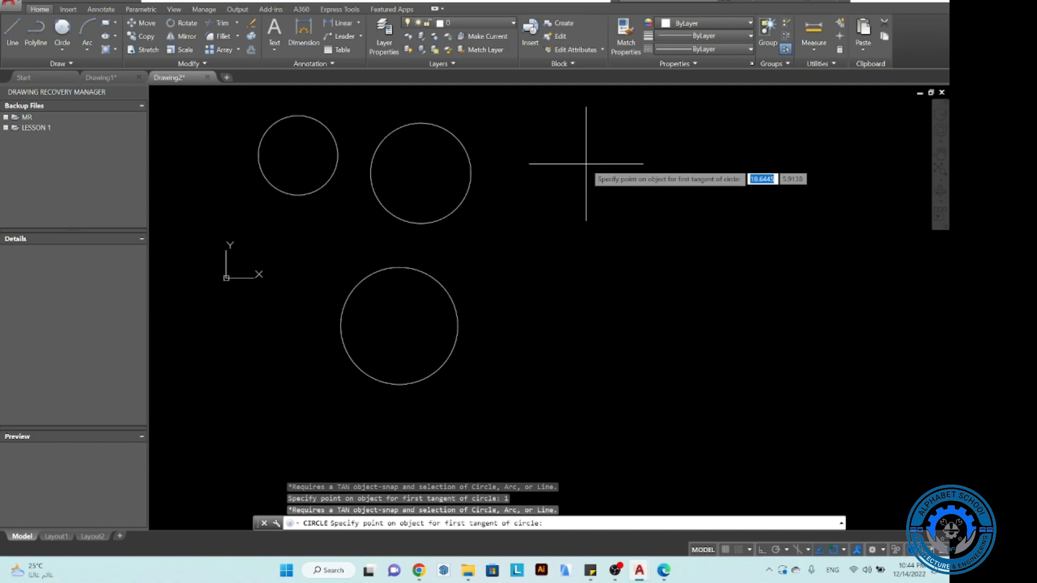
pyautogui.scroll(-3, 545, 189)
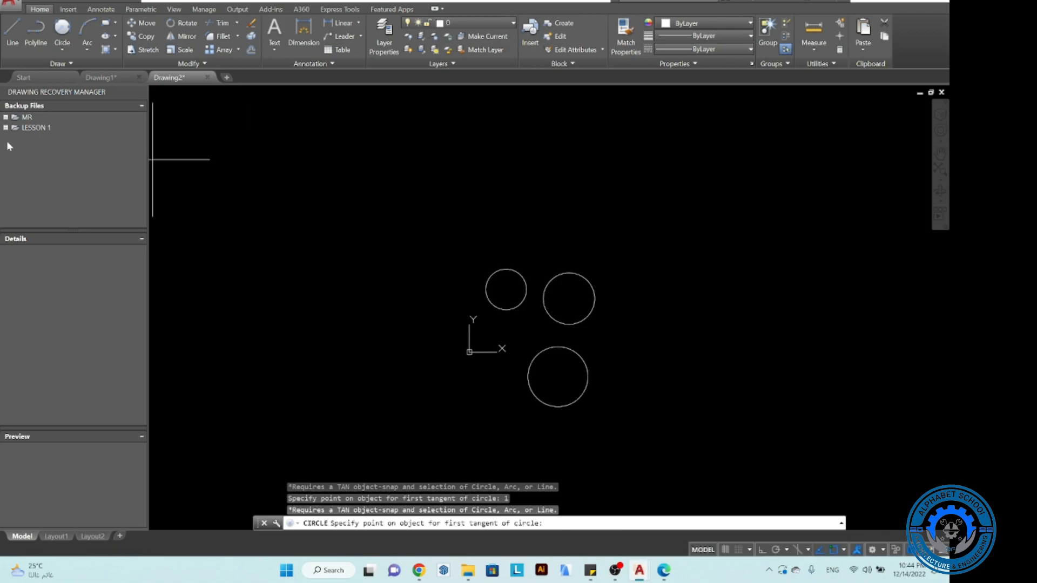
# Step: Draw a circle tangent to all three existing circles using the Tan, Tan, Tan method
pyautogui.click(62, 49)
pyautogui.click(73, 187)
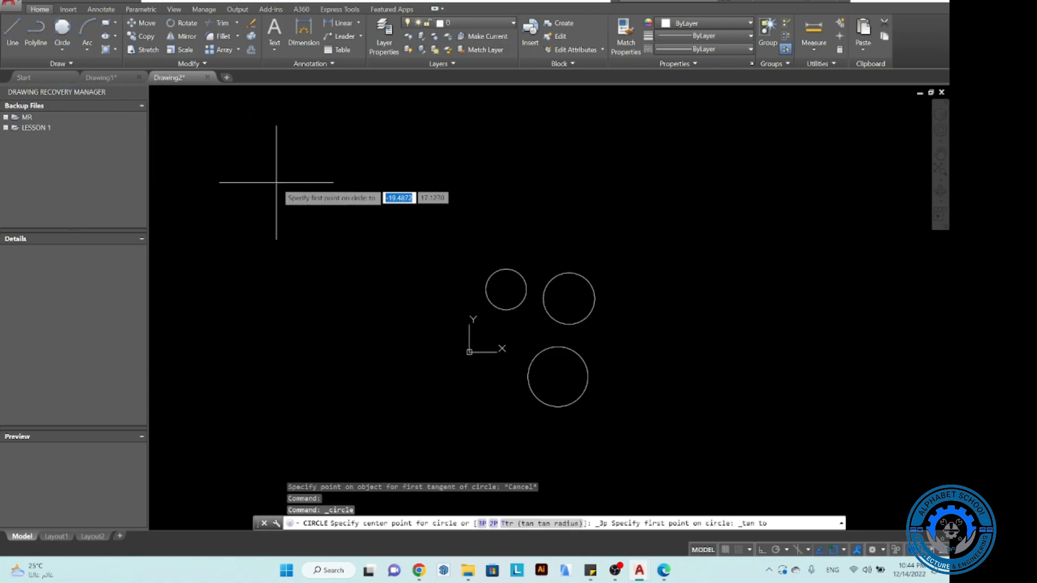
pyautogui.scroll(3, 553, 294)
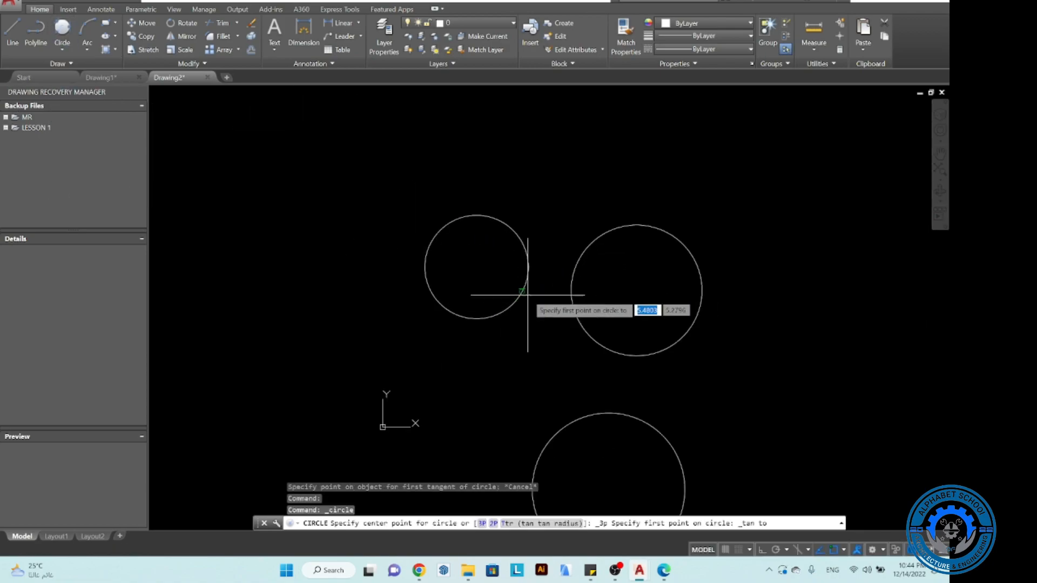
pyautogui.click(527, 290)
pyautogui.click(574, 301)
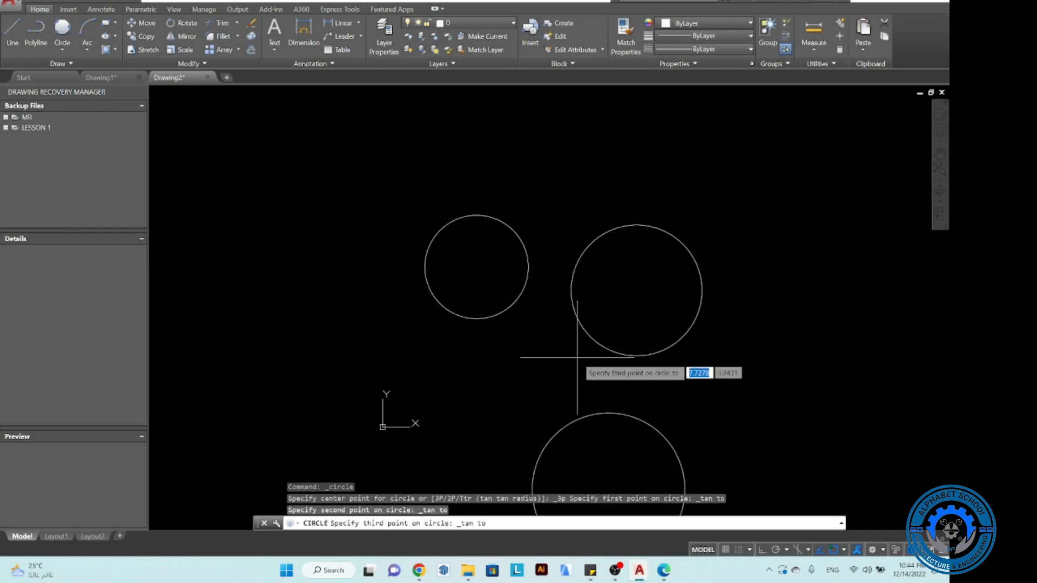
pyautogui.click(571, 418)
pyautogui.scroll(-2, 382, 294)
pyautogui.scroll(2, 461, 365)
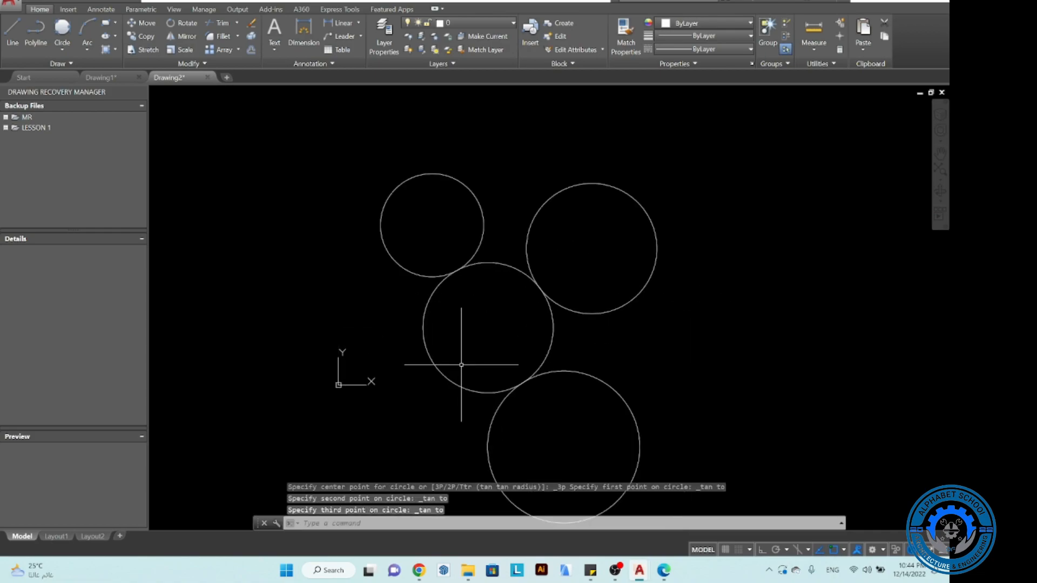
pyautogui.press('Escape')
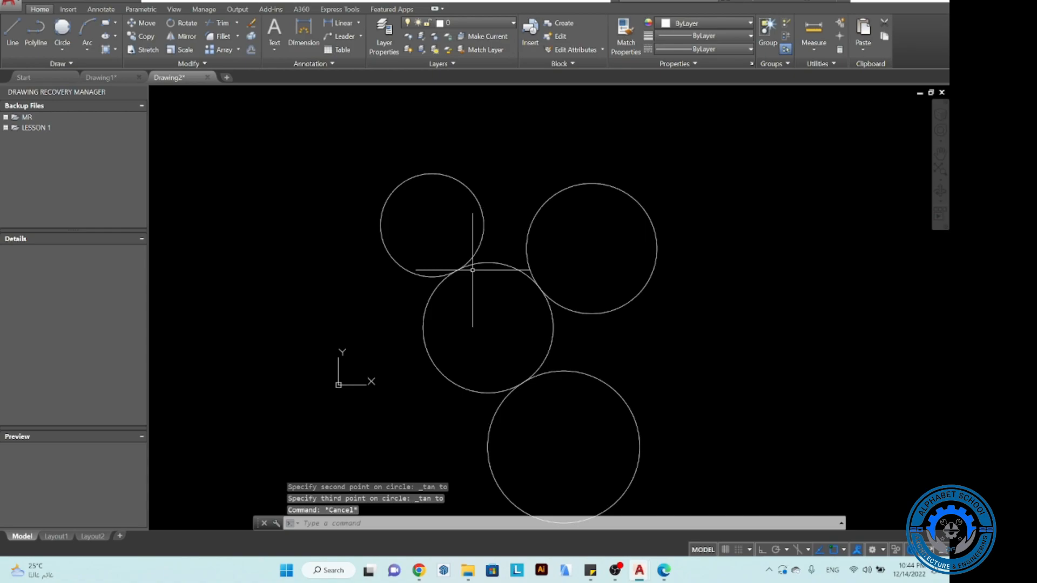
# Step: Select all four circles and erase them from the drawing
pyautogui.click(352, 132)
pyautogui.click(674, 466)
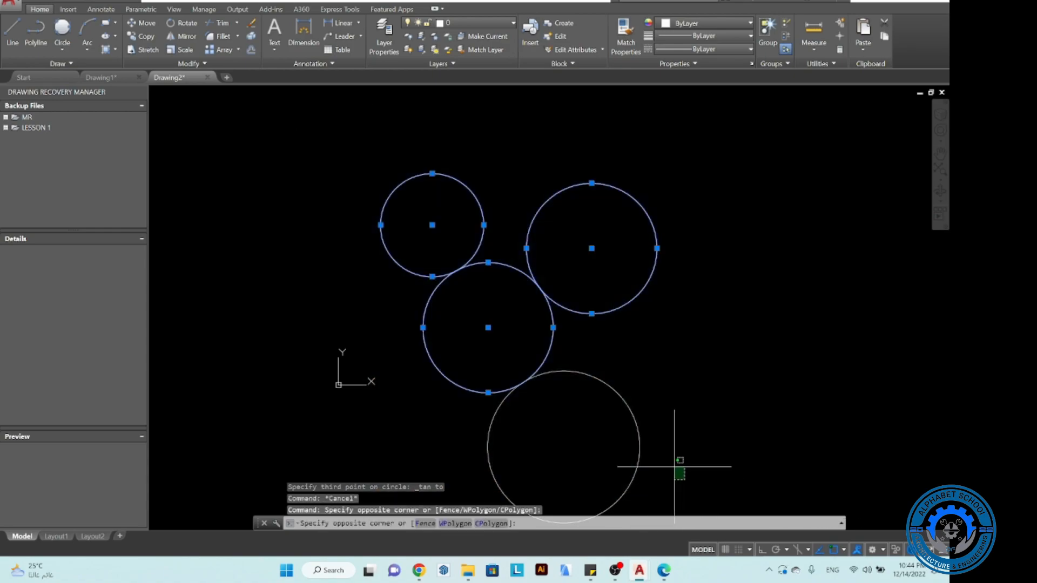
pyautogui.click(548, 418)
pyautogui.press('Delete')
pyautogui.scroll(-4, 275, 354)
pyautogui.scroll(5, 395, 351)
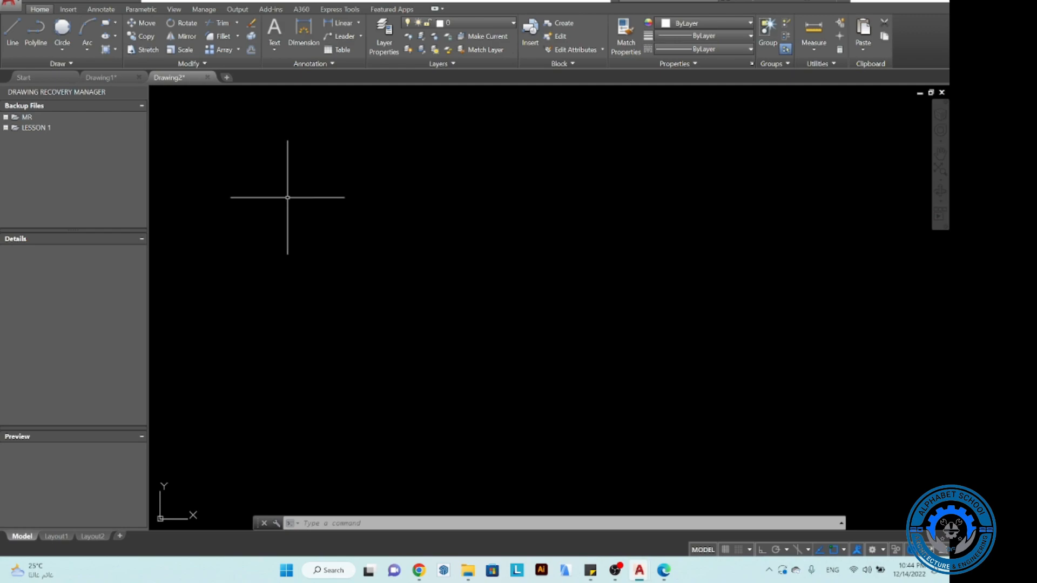
pyautogui.moveTo(290, 154)
pyautogui.mouseDown()
pyautogui.moveTo(297, 166)
pyautogui.moveTo(348, 185)
pyautogui.moveTo(389, 146)
pyautogui.moveTo(294, 105)
pyautogui.moveTo(280, 193)
pyautogui.moveTo(366, 244)
pyautogui.mouseUp()
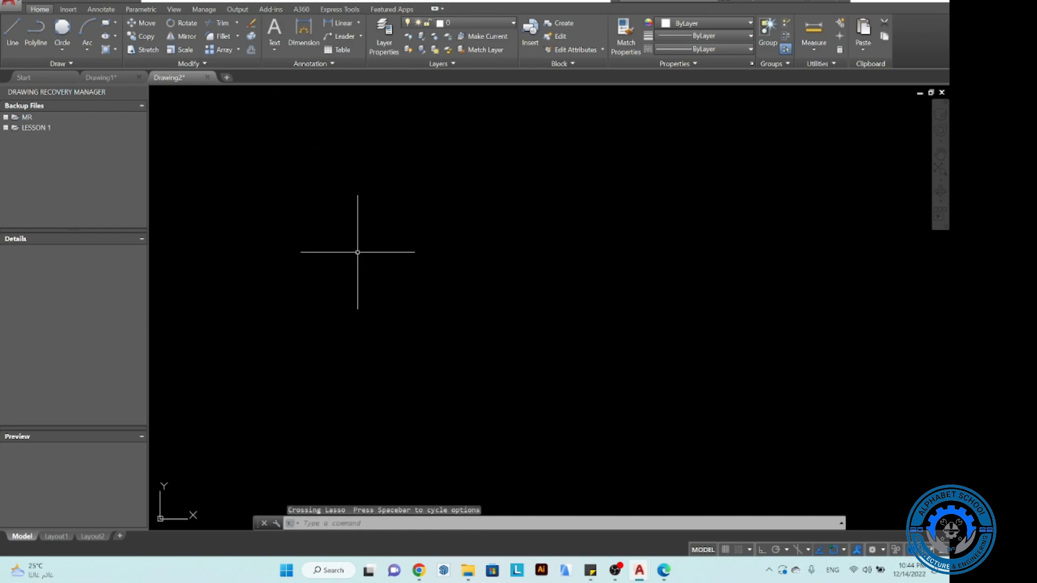
pyautogui.click(291, 154)
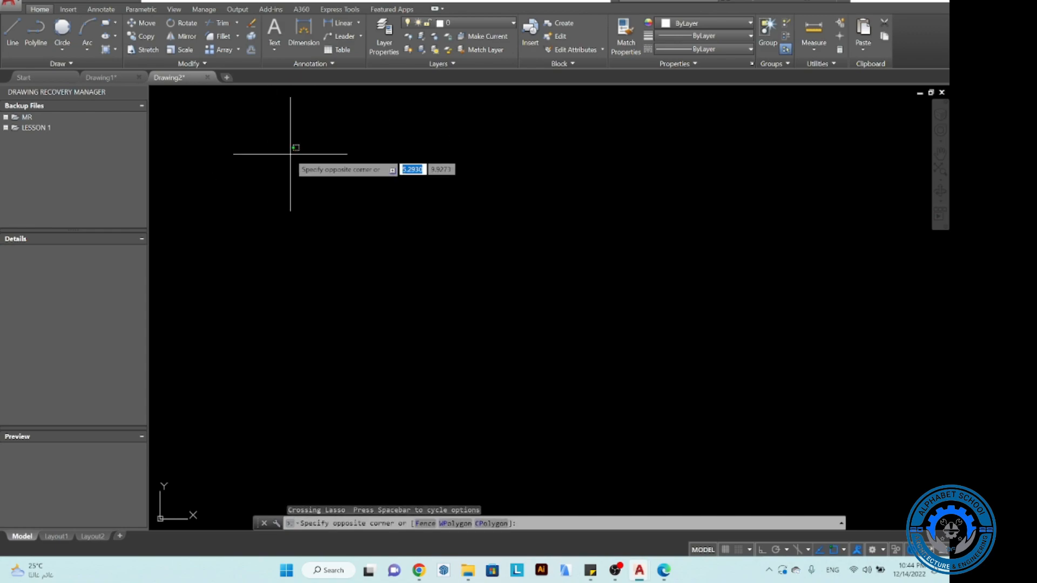
pyautogui.click(471, 275)
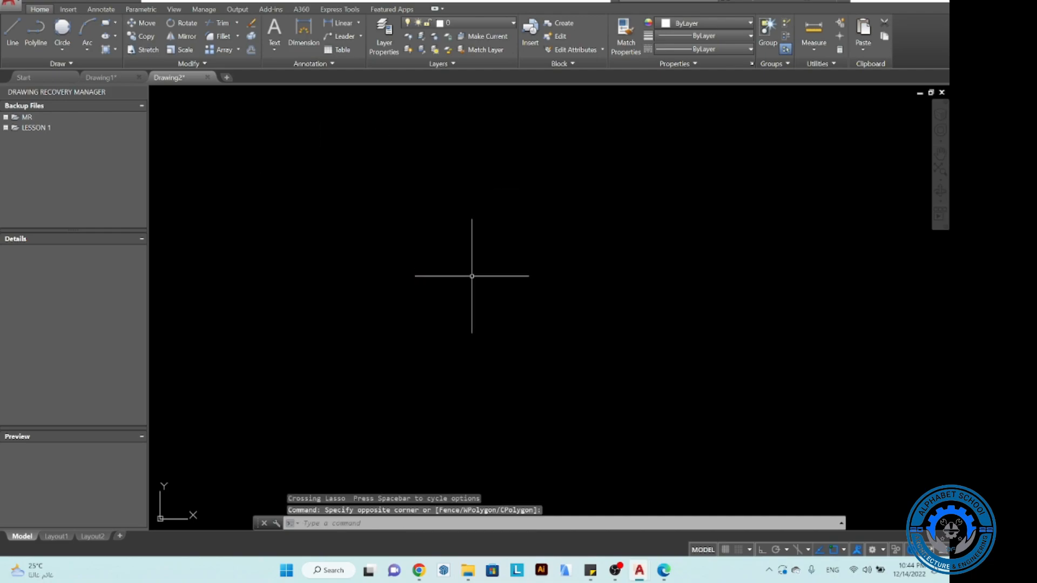
pyautogui.click(285, 148)
pyautogui.moveTo(285, 148)
pyautogui.mouseDown()
pyautogui.moveTo(368, 225)
pyautogui.moveTo(556, 132)
pyautogui.mouseUp()
pyautogui.moveTo(460, 92)
pyautogui.mouseDown()
pyautogui.moveTo(354, 225)
pyautogui.moveTo(307, 111)
pyautogui.moveTo(380, 185)
pyautogui.moveTo(293, 183)
pyautogui.moveTo(308, 162)
pyautogui.mouseUp()
pyautogui.click(257, 114)
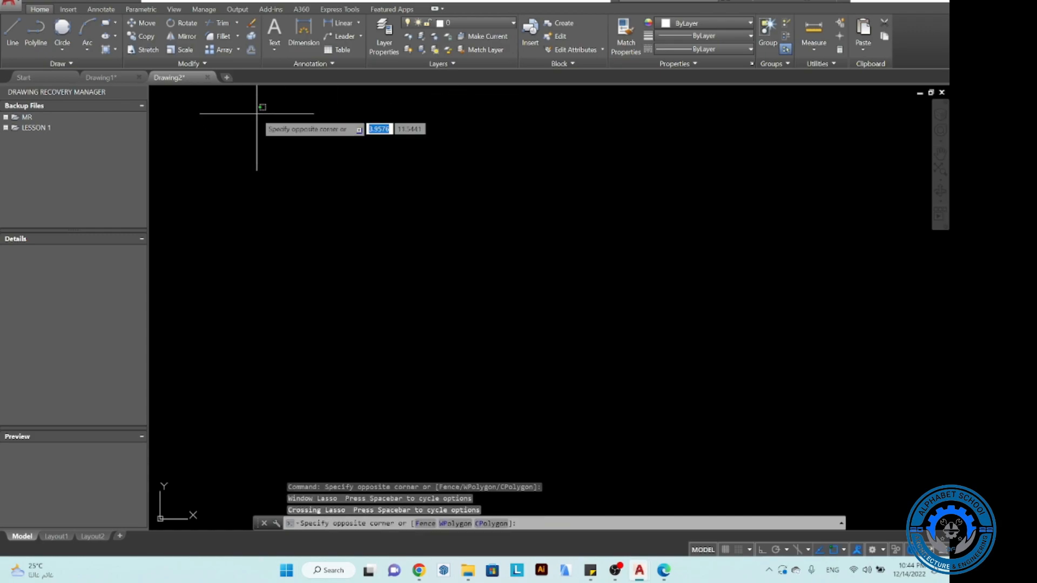
pyautogui.click(534, 241)
pyautogui.click(610, 274)
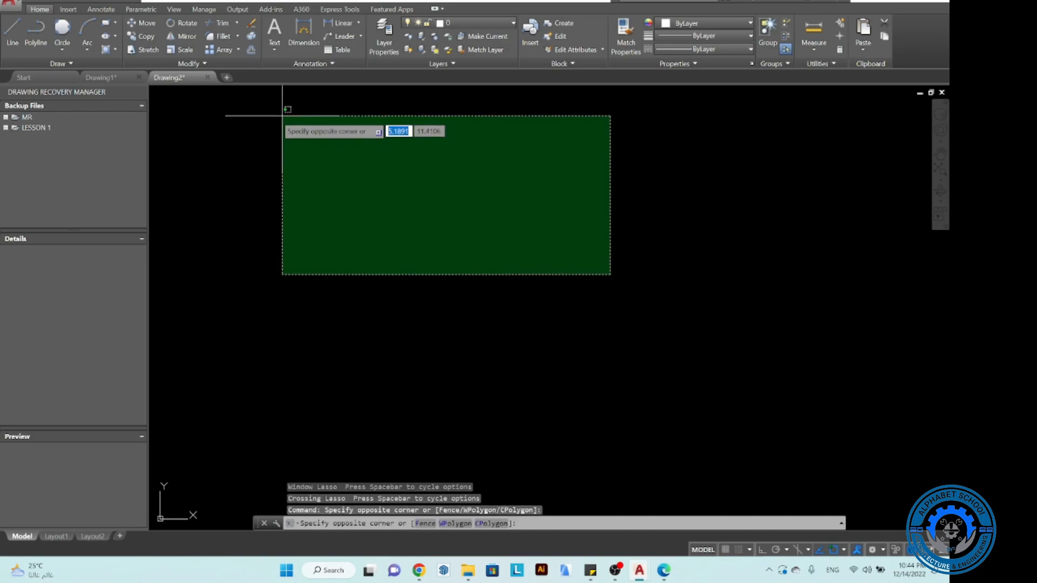
pyautogui.click(233, 107)
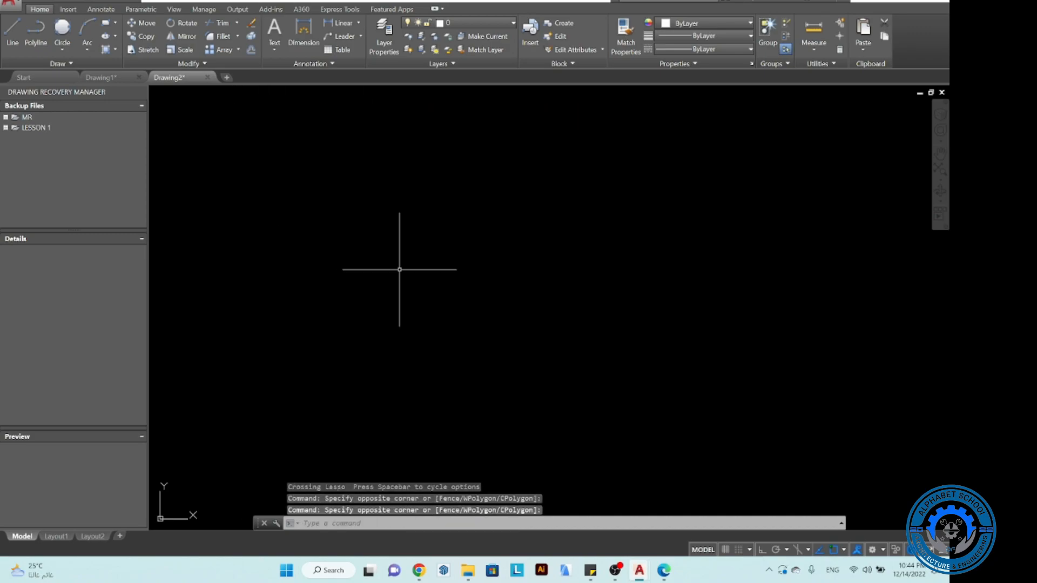
pyautogui.click(236, 113)
pyautogui.rightClick(230, 118)
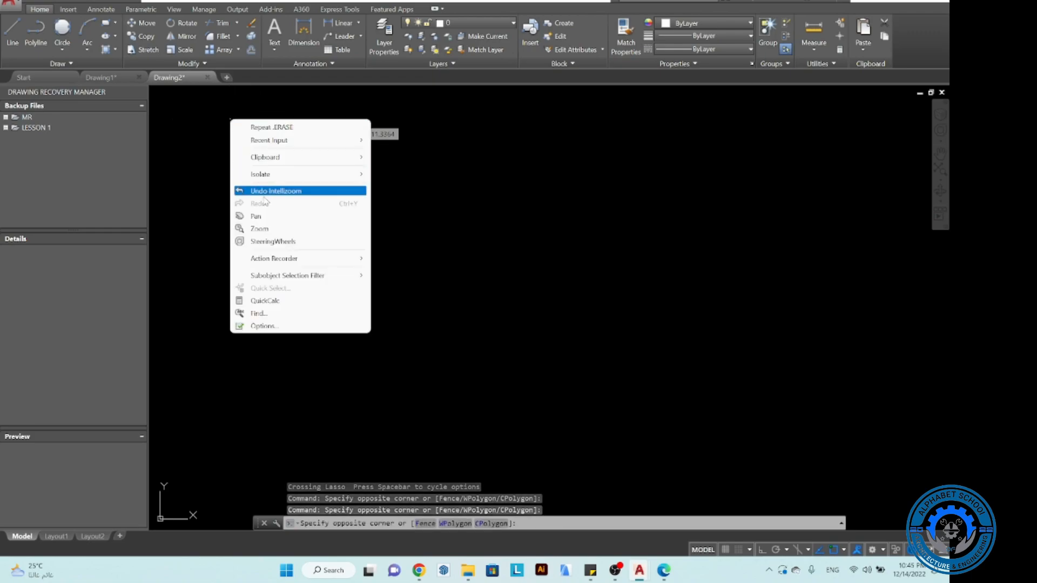
pyautogui.click(361, 387)
pyautogui.click(234, 133)
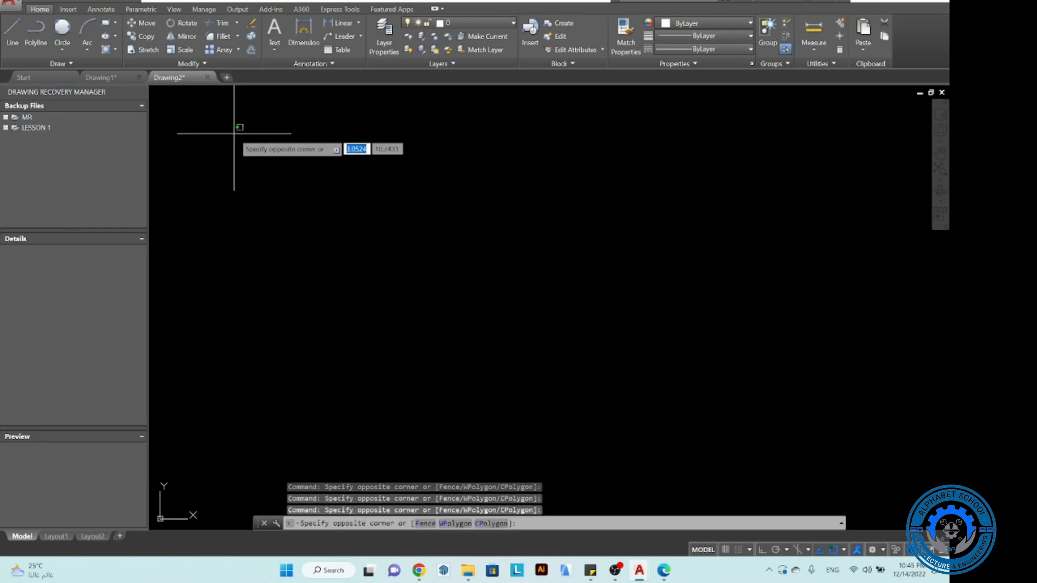
pyautogui.click(514, 381)
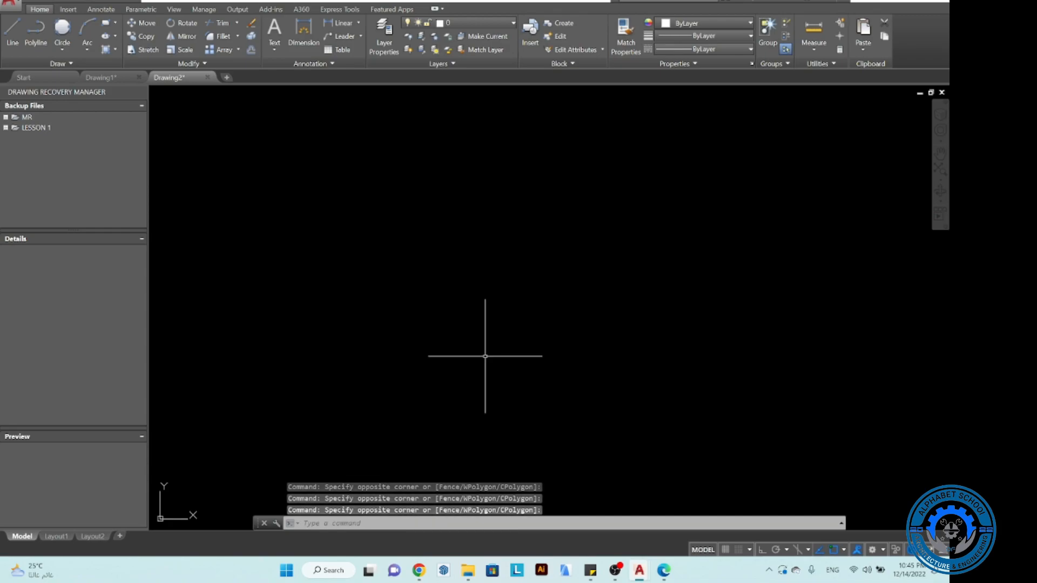
pyautogui.click(819, 419)
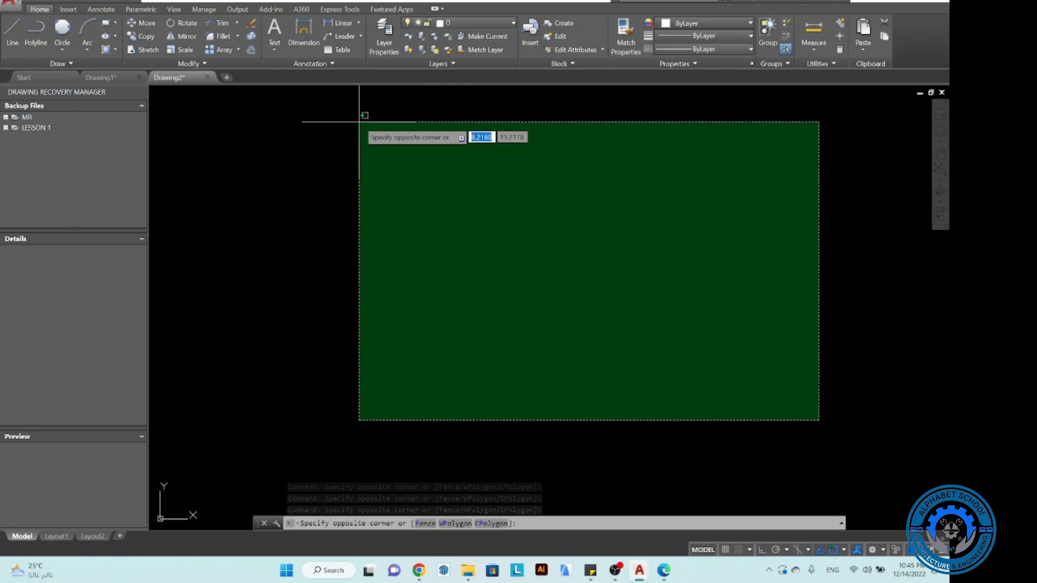
pyautogui.click(377, 98)
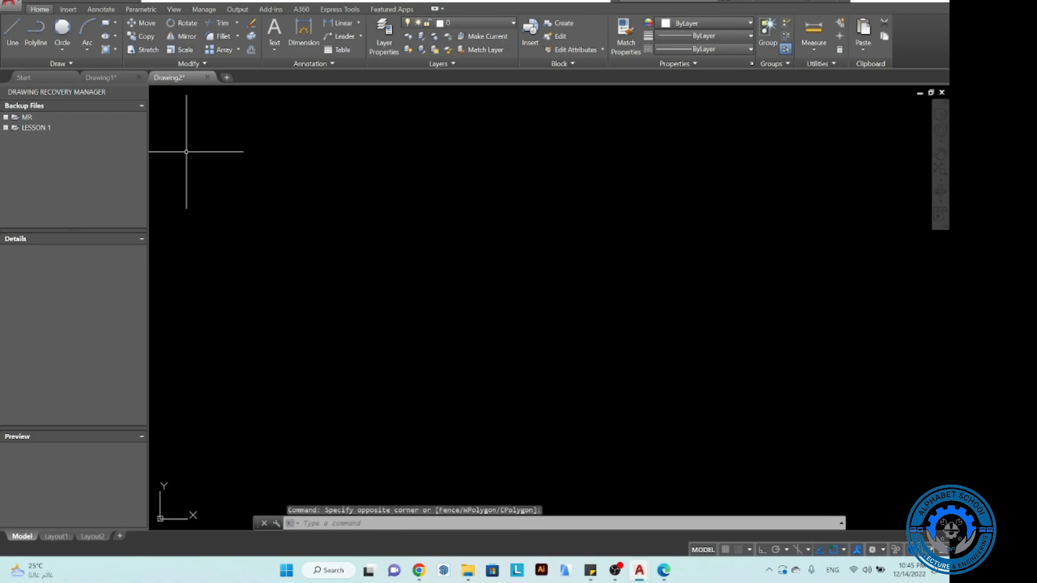
# Step: Draw a single near-vertical line about 6.1 units long in the upper part of the drawing area
pyautogui.click(12, 30)
pyautogui.click(354, 134)
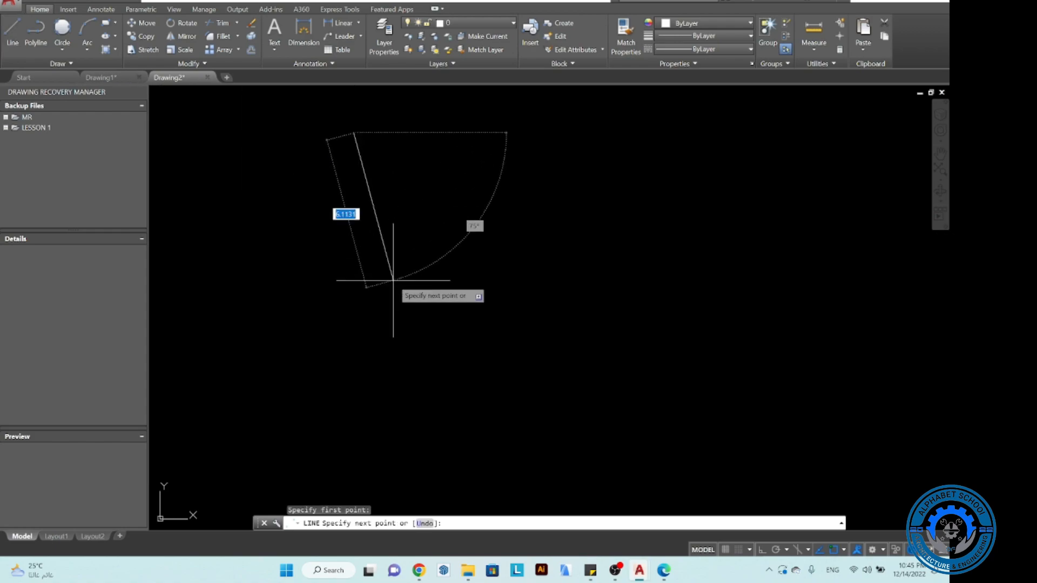
pyautogui.click(343, 285)
pyautogui.rightClick(397, 245)
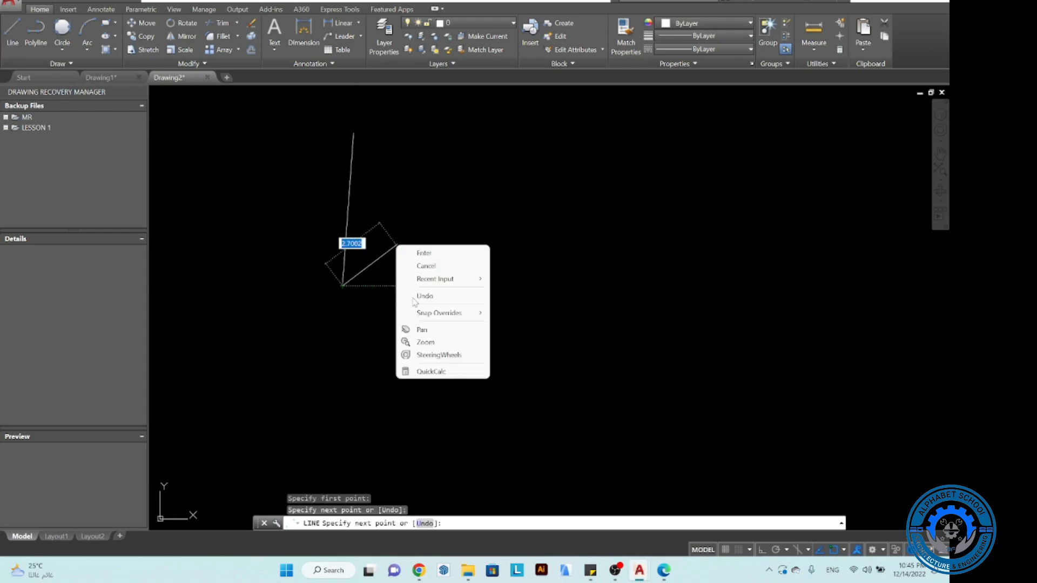
pyautogui.click(432, 254)
pyautogui.scroll(-2, 247, 174)
pyautogui.scroll(4, 247, 174)
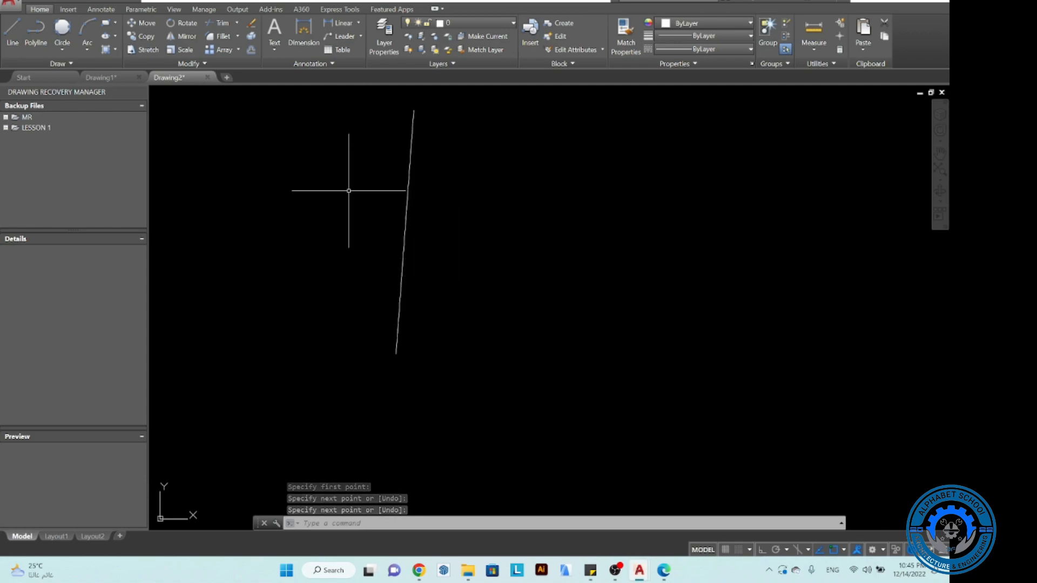
# Step: Try to select the line with window selections that enclose only part of its length
pyautogui.click(278, 96)
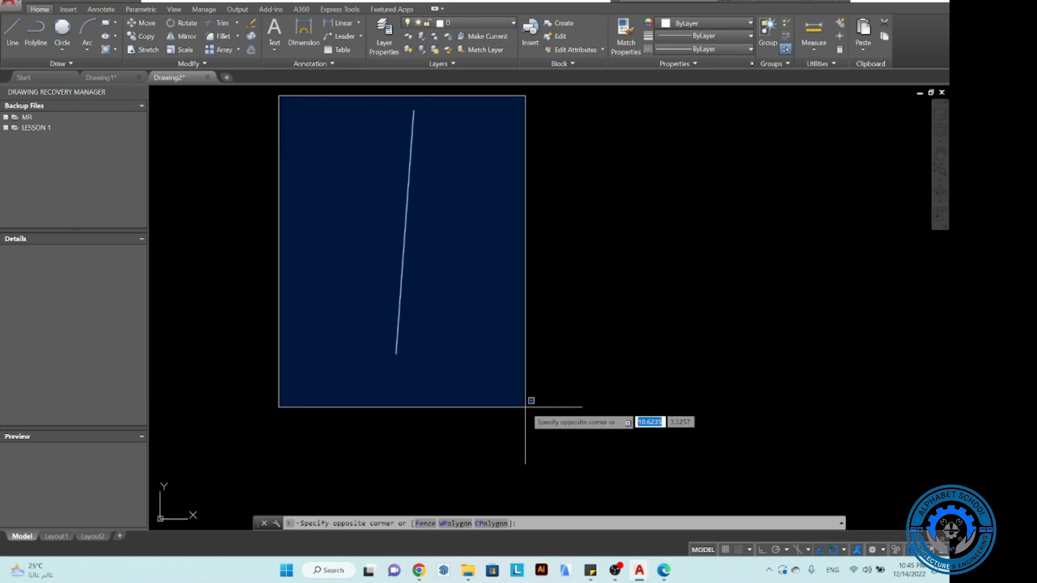
pyautogui.click(528, 338)
pyautogui.click(285, 98)
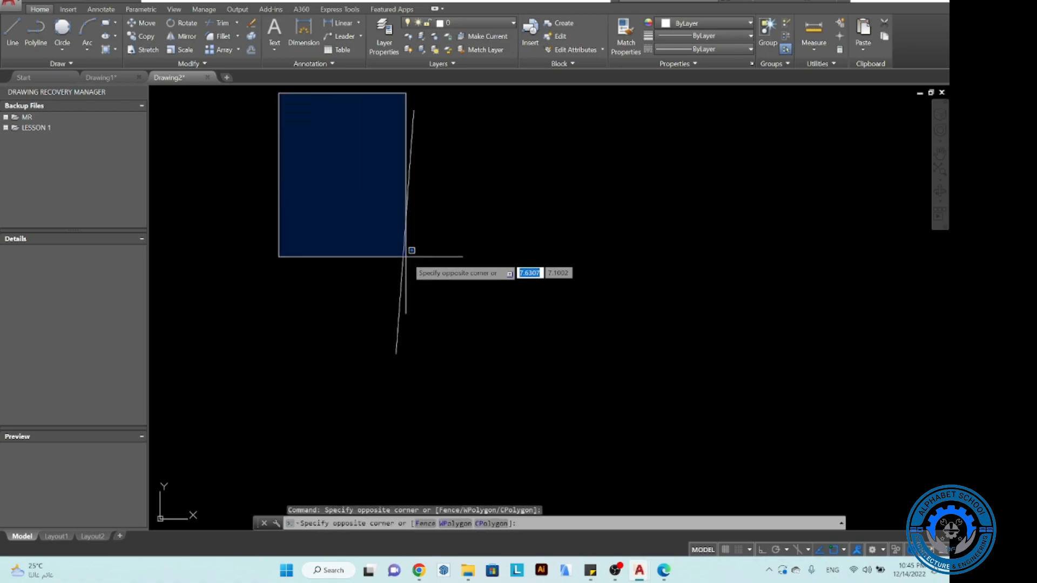
pyautogui.click(478, 342)
pyautogui.click(347, 88)
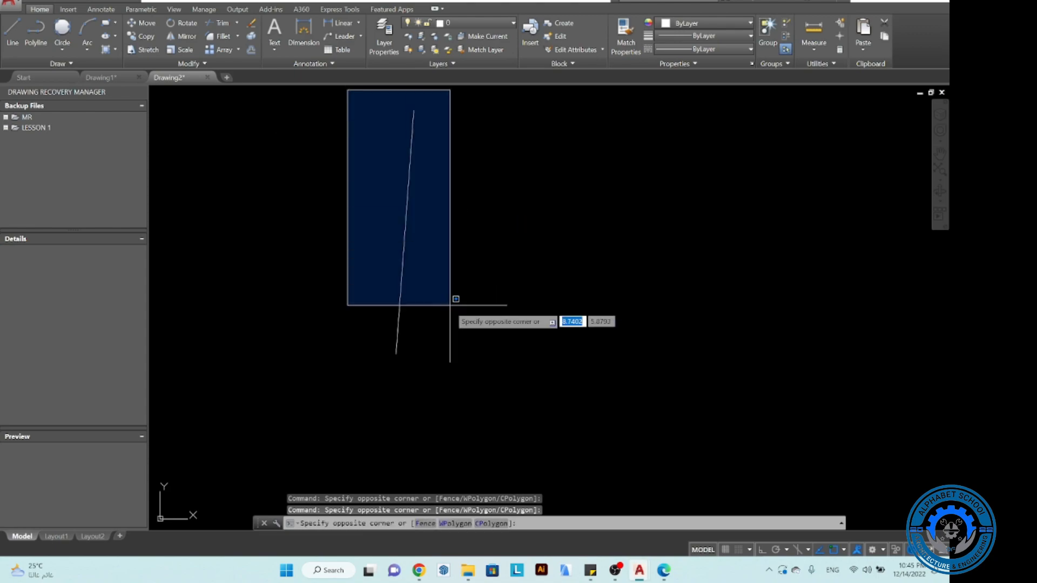
pyautogui.click(511, 347)
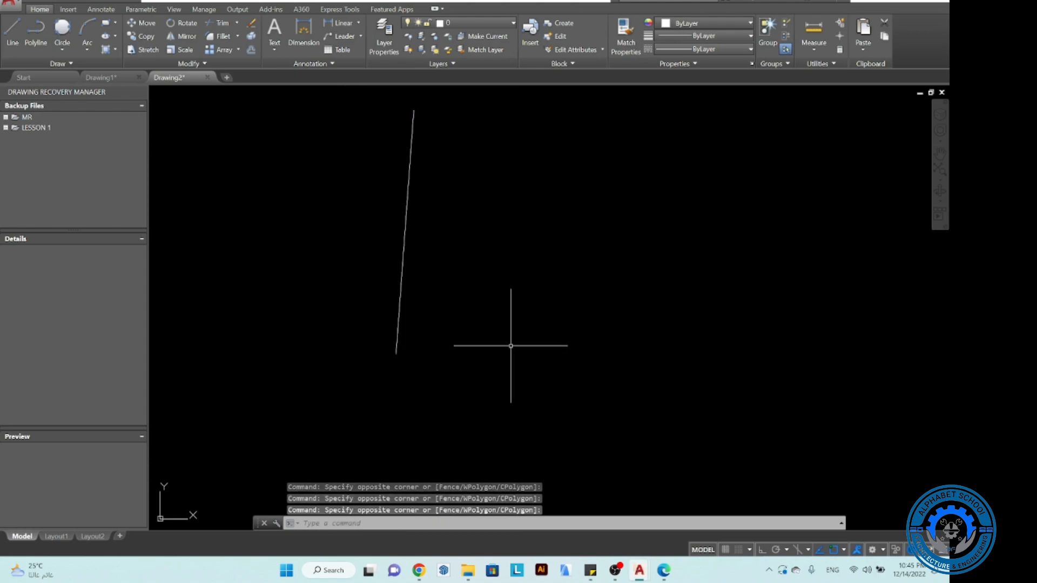
# Step: Select the line with a window that encloses it completely and erase it
pyautogui.click(334, 94)
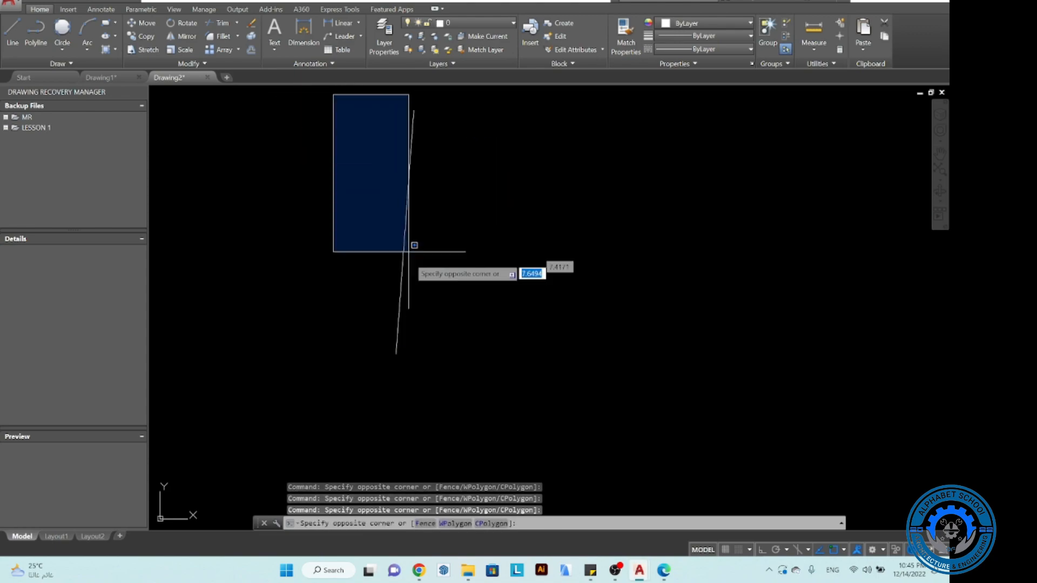
pyautogui.click(474, 416)
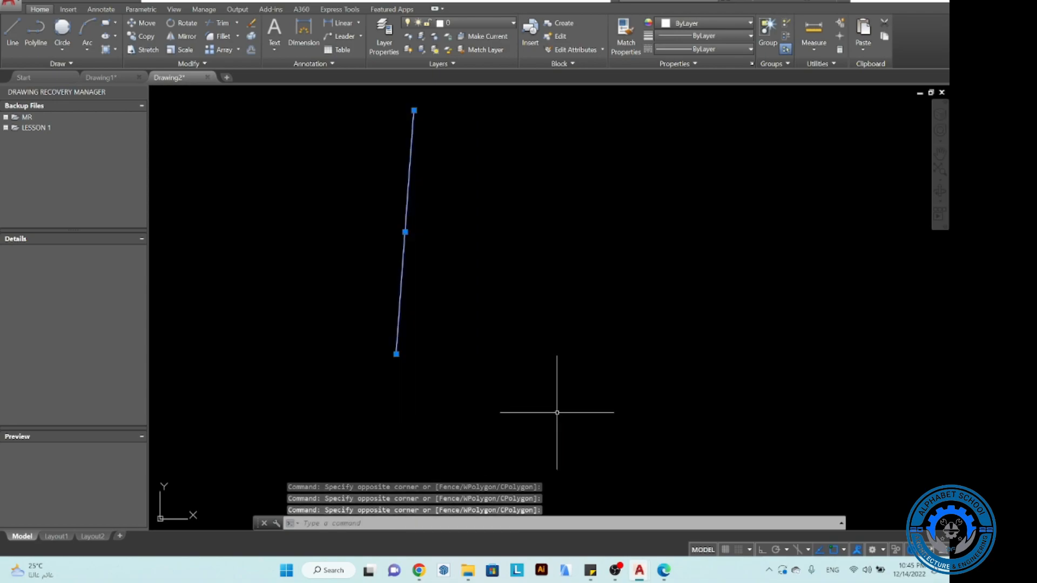
pyautogui.press('Delete')
# Step: Draw two connected lines: a long near-vertical one and a shorter one rising diagonally to the right from its lower end
pyautogui.click(12, 32)
pyautogui.click(384, 146)
pyautogui.rightClick(435, 278)
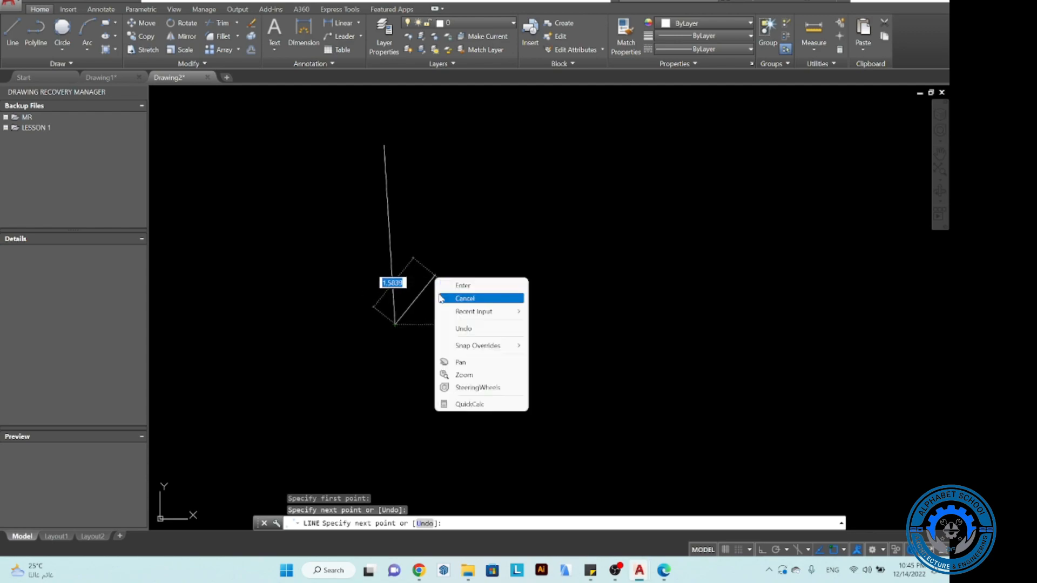
pyautogui.click(471, 277)
pyautogui.rightClick(455, 242)
pyautogui.click(468, 254)
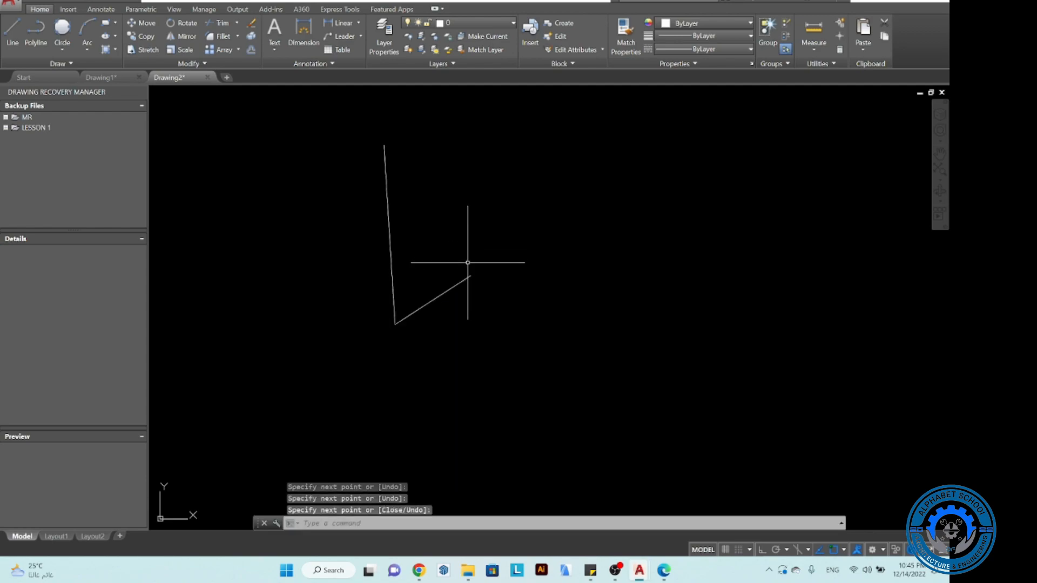
# Step: Erase the two connected lines one after the other, starting with the near-vertical one, selecting each with a crossing window
pyautogui.click(454, 99)
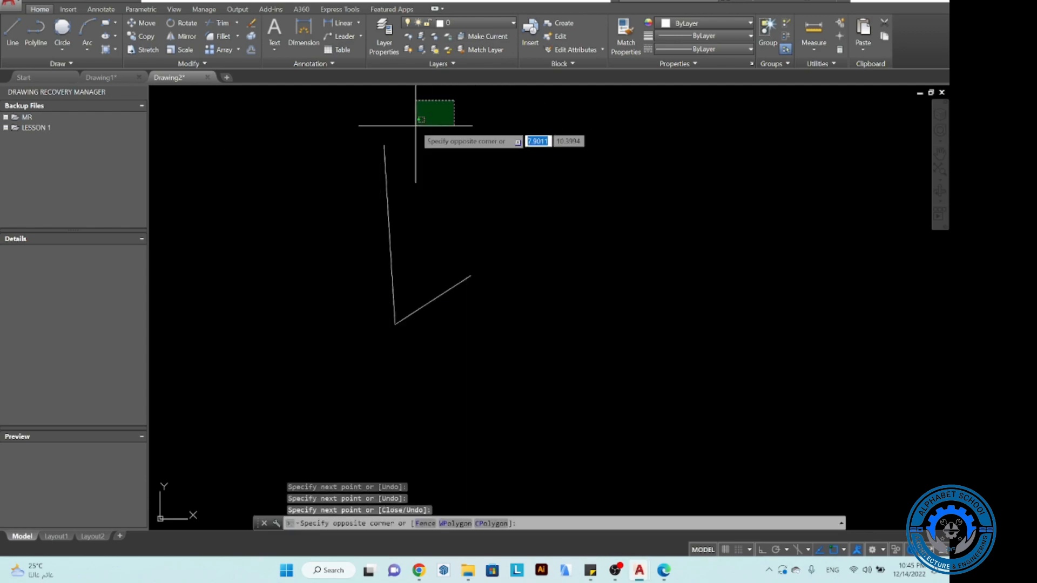
pyautogui.click(366, 145)
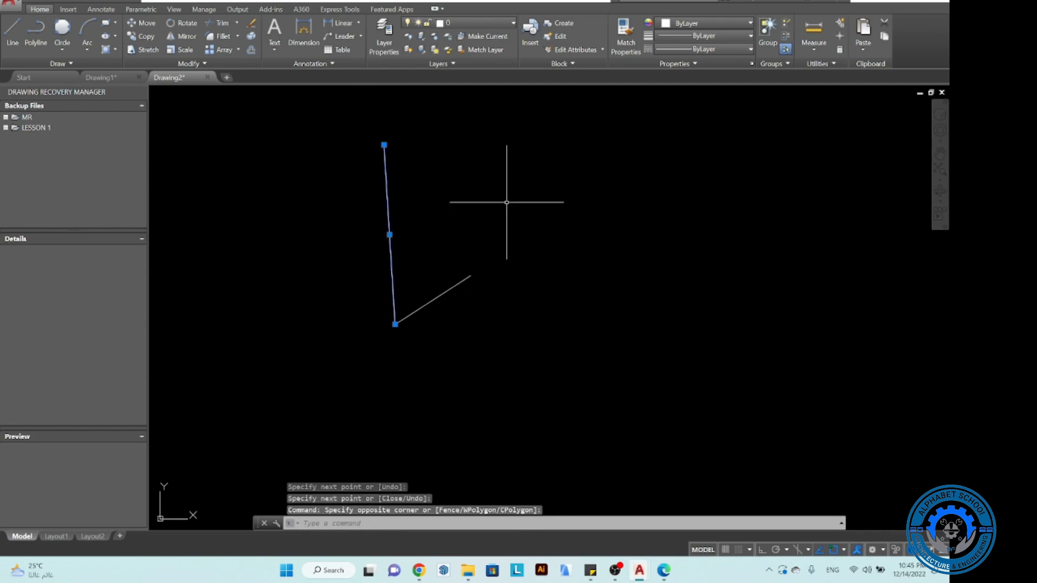
pyautogui.press('Delete')
pyautogui.click(507, 203)
pyautogui.click(385, 380)
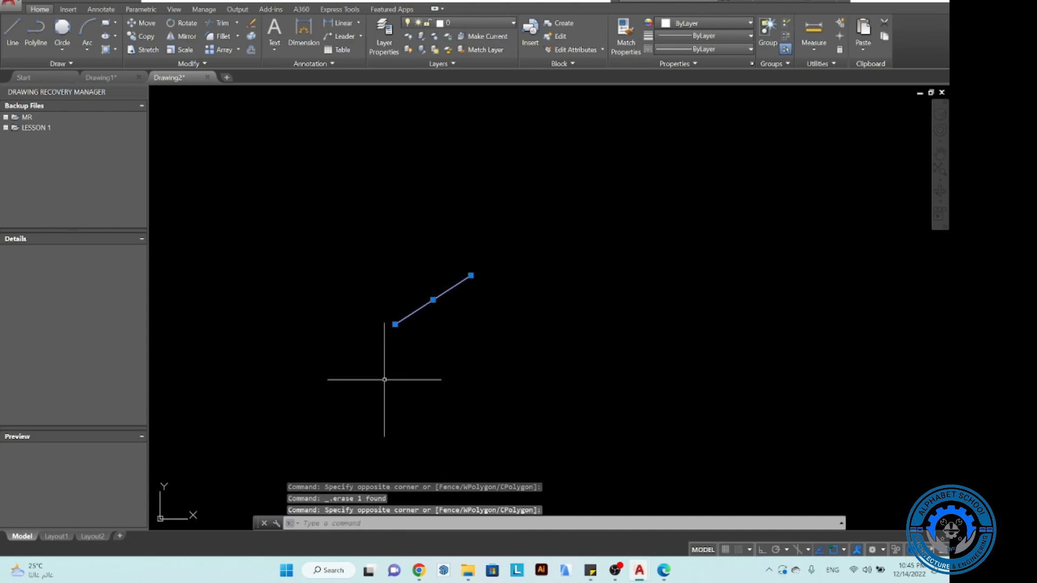
pyautogui.press('Delete')
pyautogui.click(270, 123)
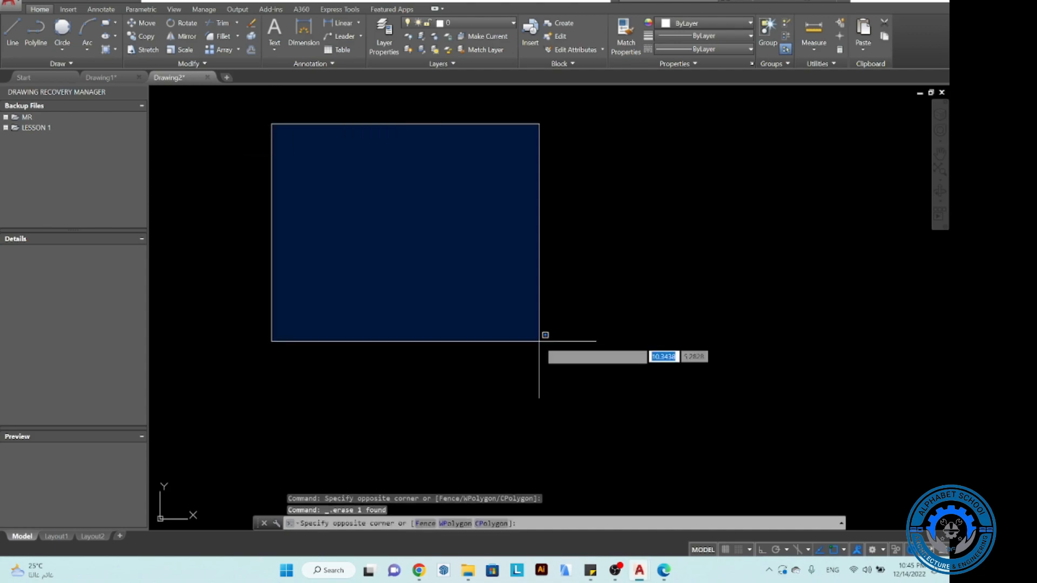
pyautogui.click(713, 439)
pyautogui.click(589, 350)
pyautogui.click(423, 234)
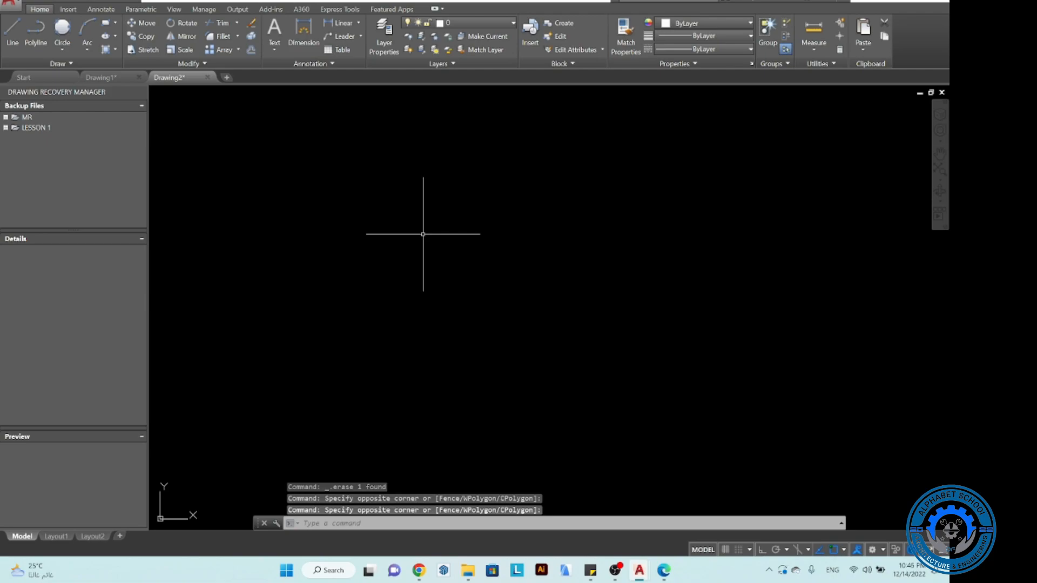
# Step: Set the length precision to 0.00 in the drawing units settings and accept them
pyautogui.write('UNITS')
pyautogui.press('Return')
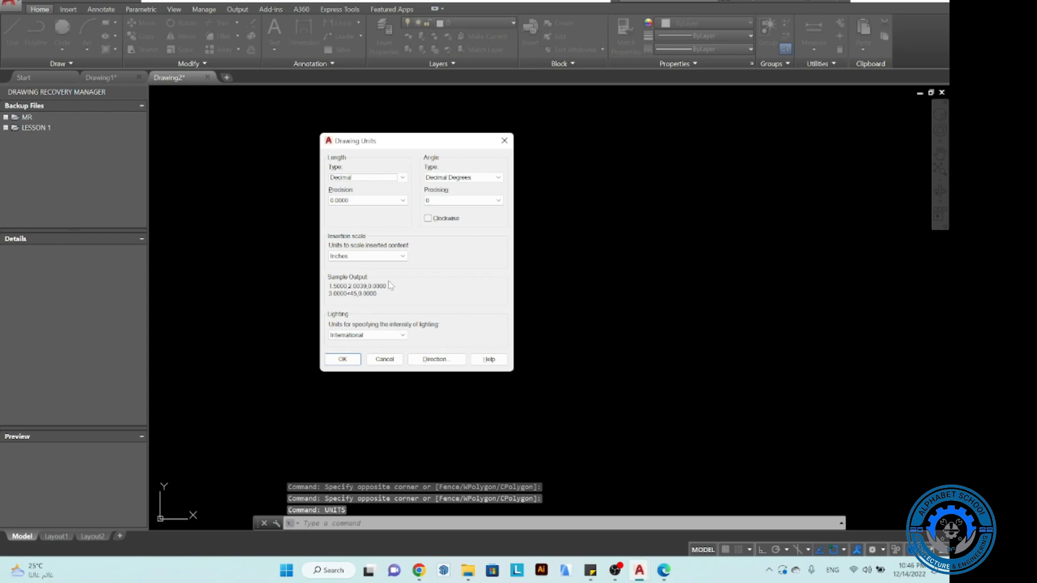
pyautogui.click(367, 200)
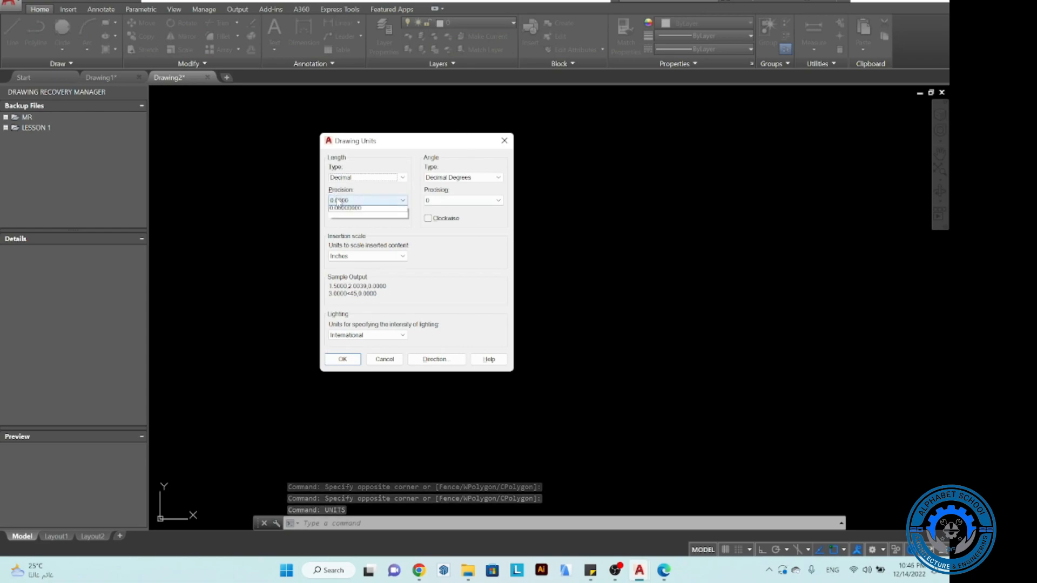
pyautogui.click(336, 224)
pyautogui.click(349, 360)
# Step: Set the drawing's length unit to 6 (Meters) with the -DWGUNITS command and accept the defaults for the remaining prompts
pyautogui.write('-DWF')
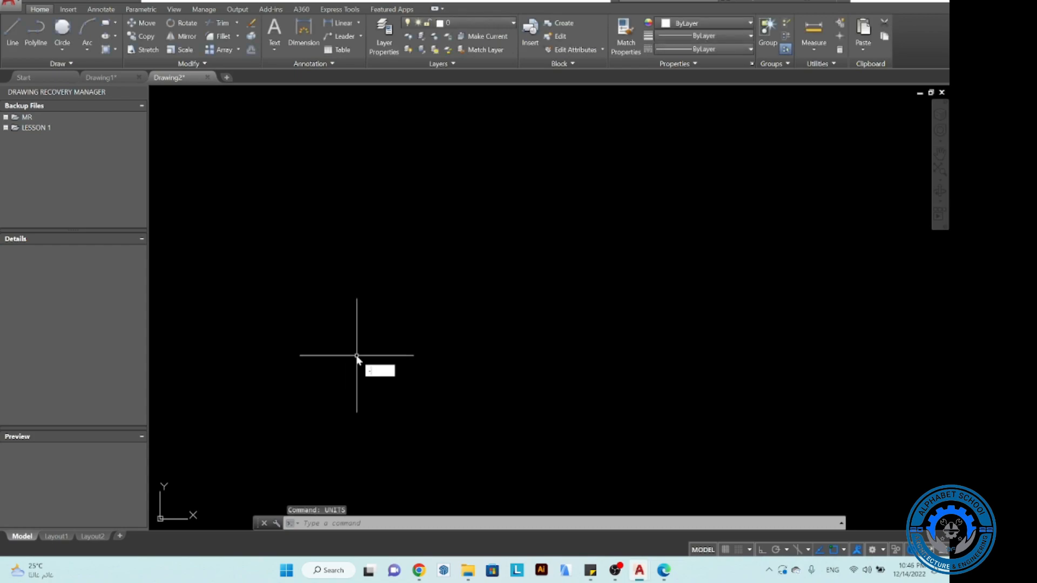
pyautogui.press('BackSpace')
pyautogui.press('BackSpace')
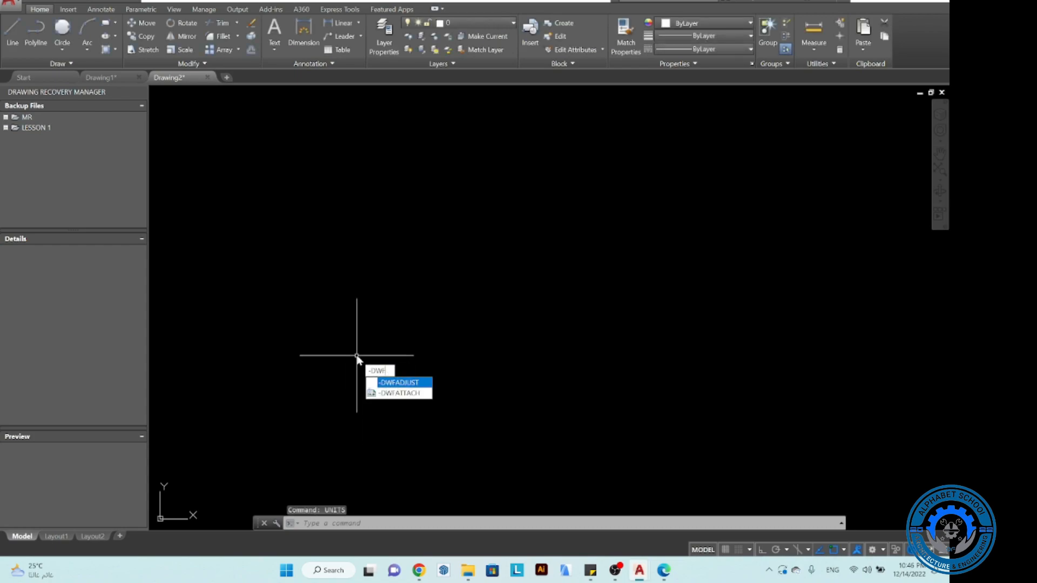
pyautogui.write('GUNITS')
pyautogui.press('Return')
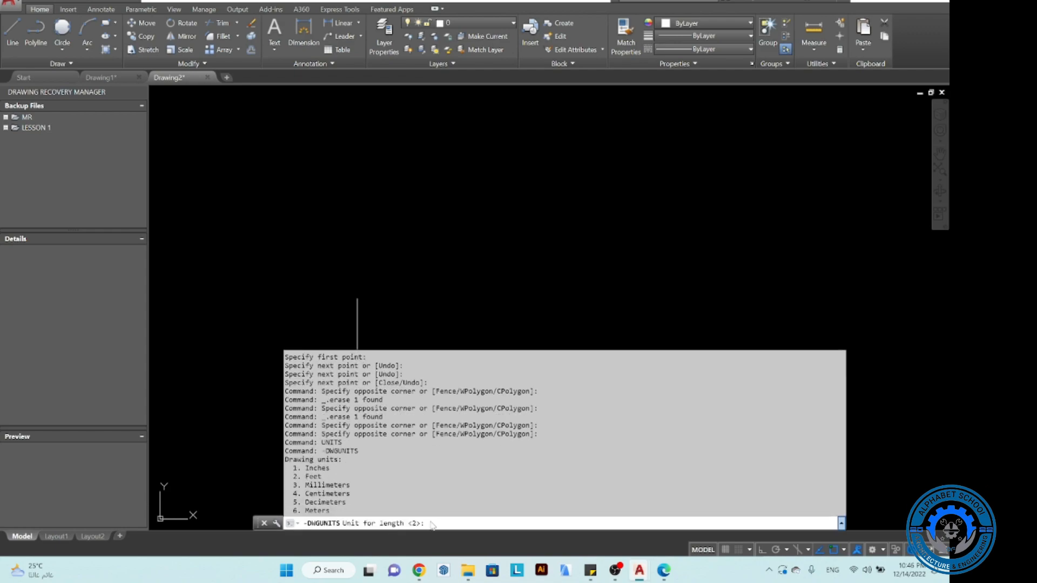
pyautogui.moveTo(300, 478); pyautogui.dragTo(325, 477)
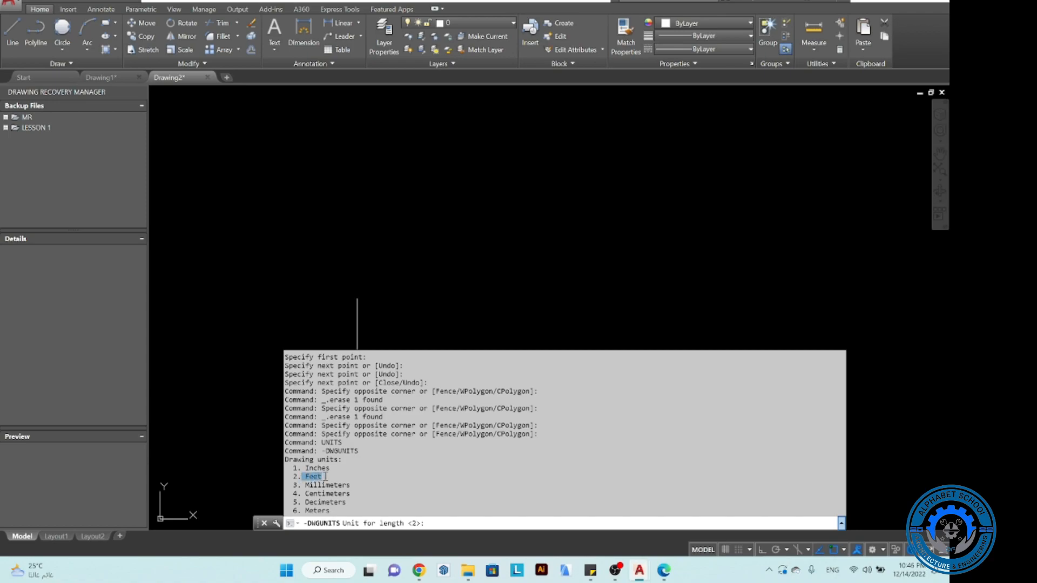
pyautogui.click(447, 524)
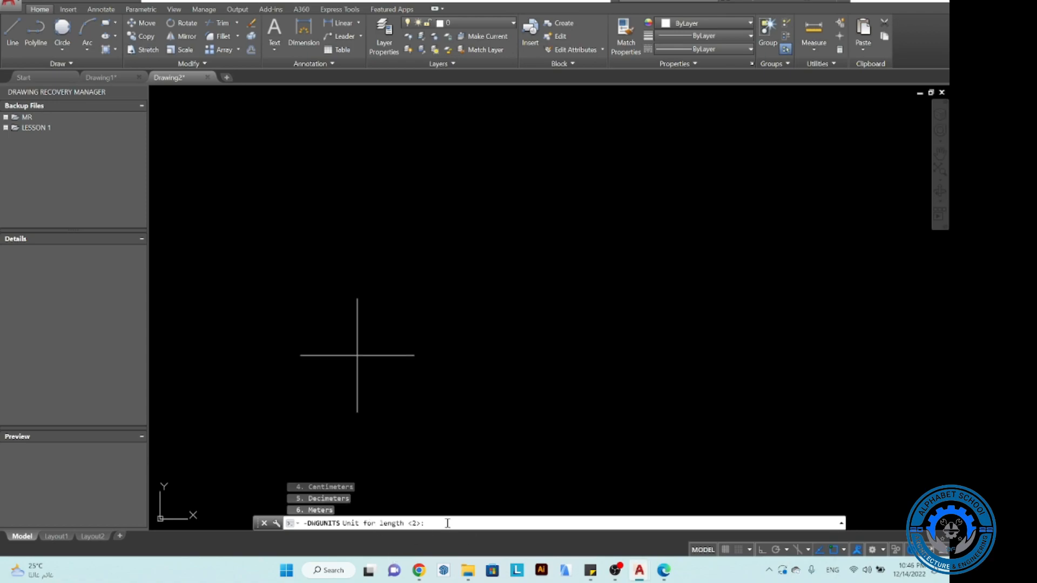
pyautogui.write('6')
pyautogui.press('Return')
pyautogui.press('Return')
pyautogui.press('Return')
pyautogui.press('Return')
pyautogui.press('Return')
pyautogui.press('Return')
pyautogui.press('Return')
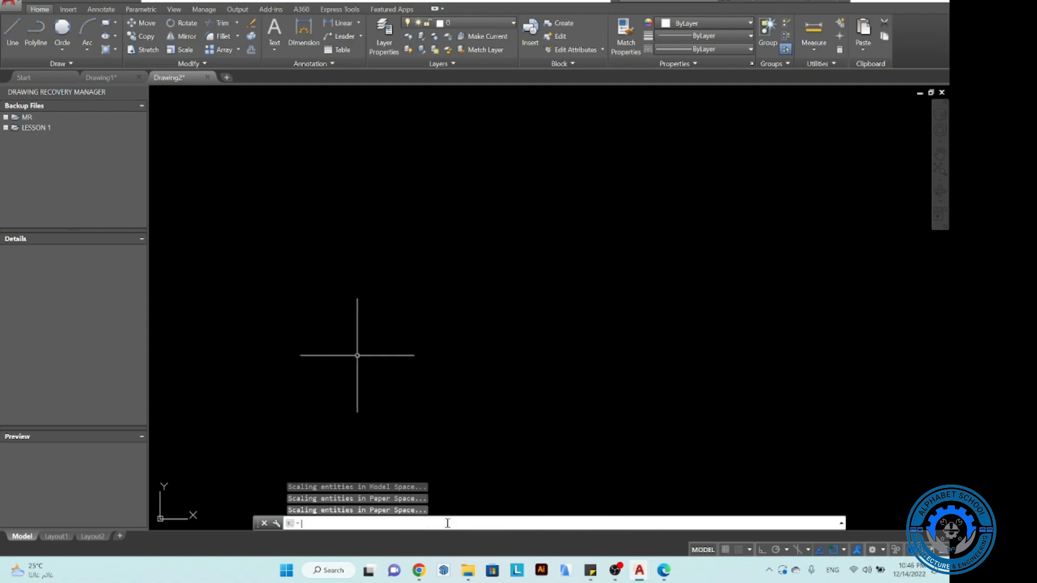
pyautogui.press('Return')
pyautogui.press('Escape')
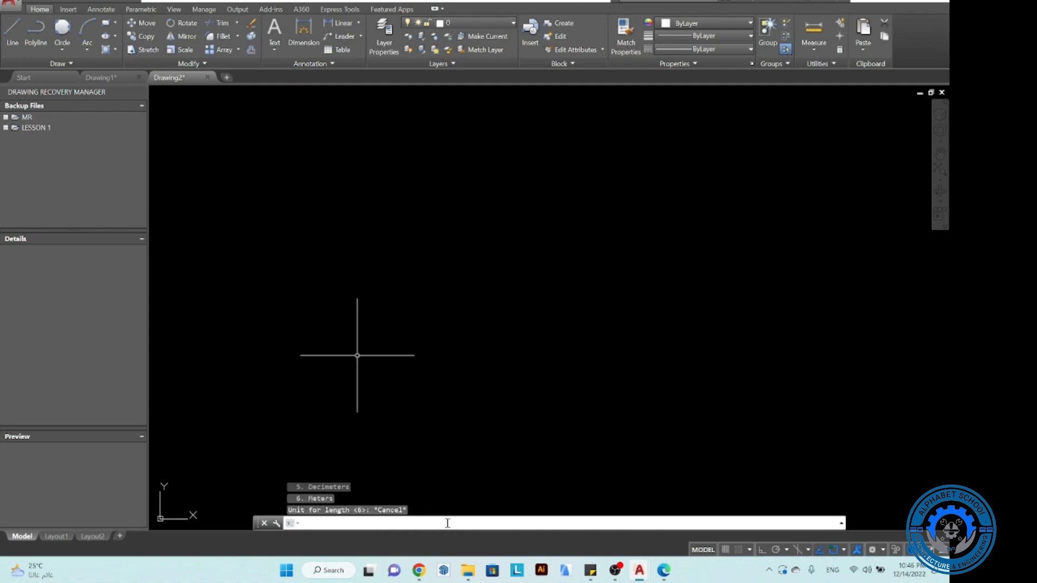
# Step: Check the length precision and insertion scale in the UNITS settings and close them
pyautogui.write('UNITS')
pyautogui.press('Return')
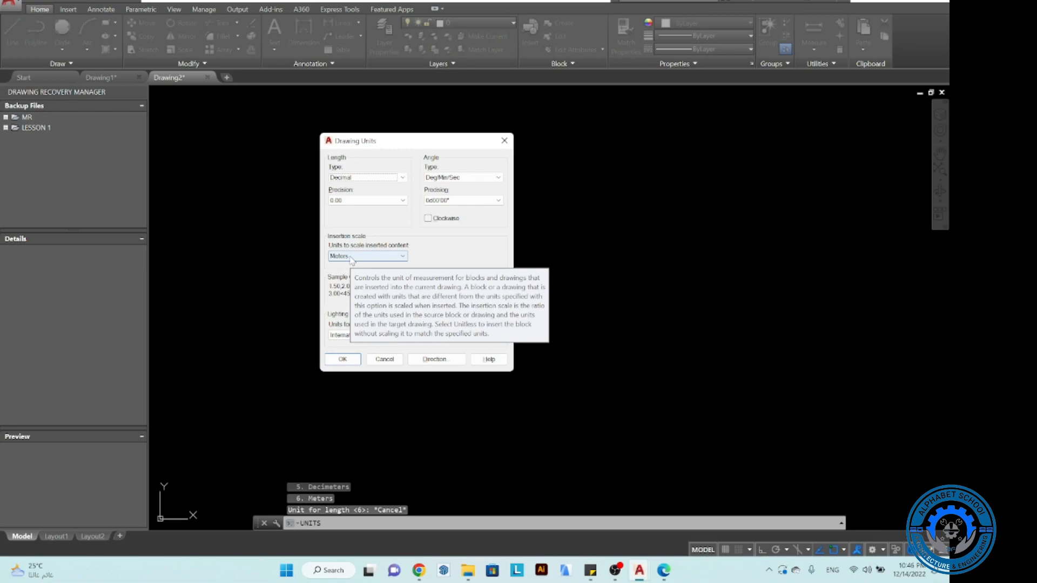
pyautogui.click(342, 360)
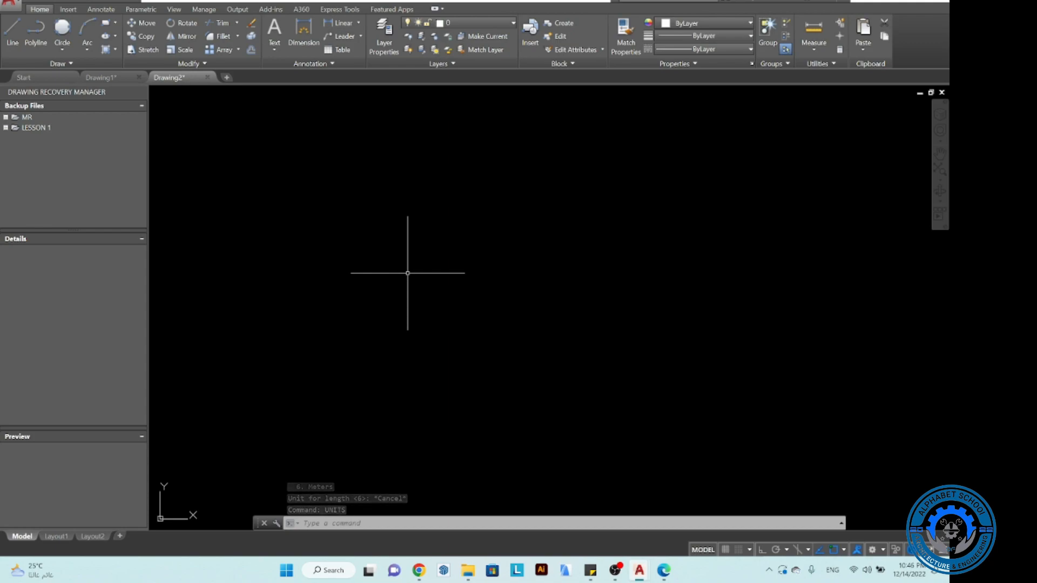
# Step: View the drawing's layers with the LAYER command and close the Layer Properties Manager
pyautogui.write('LAYER')
pyautogui.press('Return')
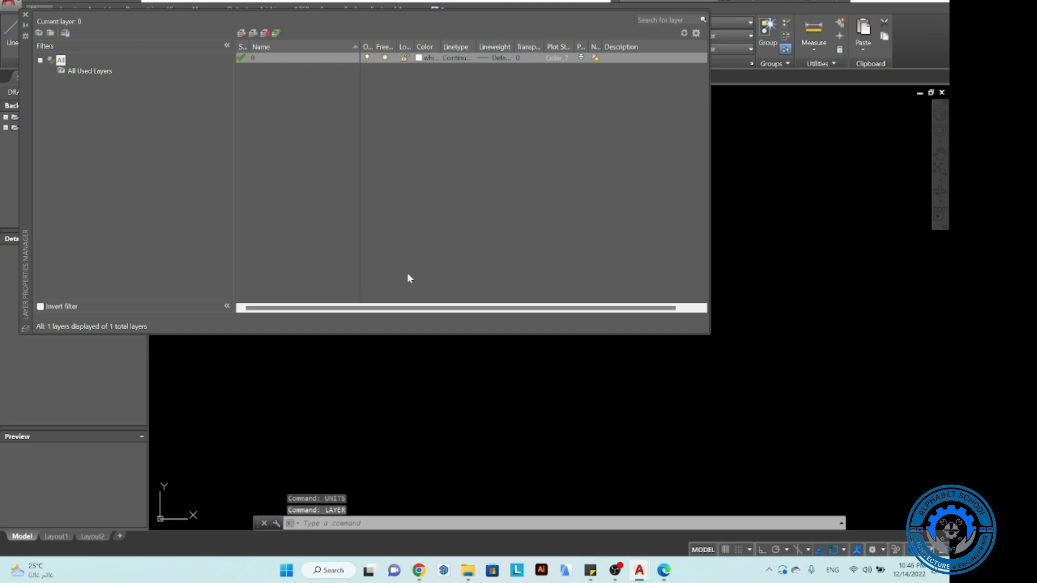
pyautogui.click(25, 15)
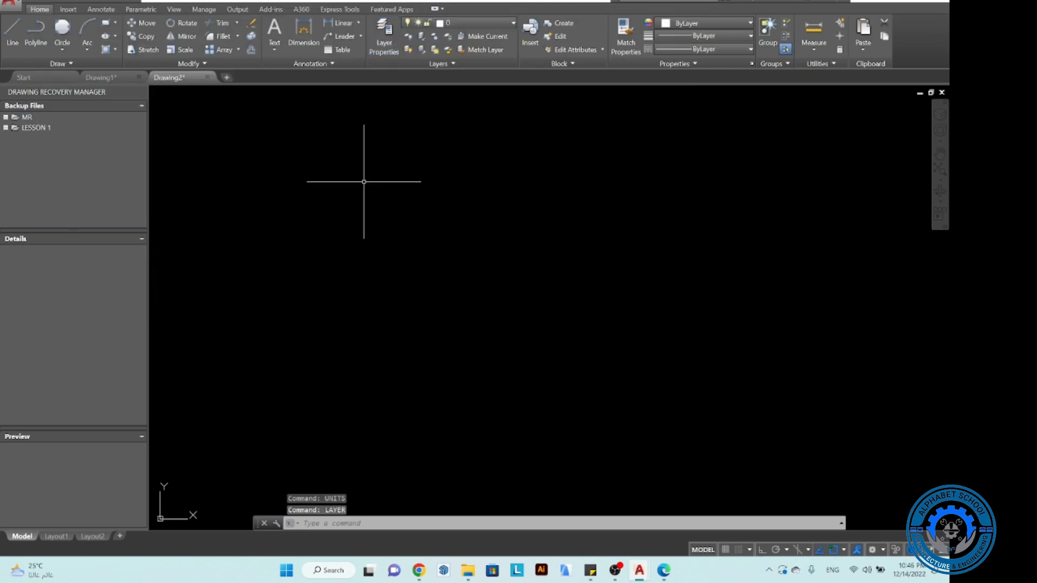
# Step: Create a new layer named LINES 1 in the Layer Properties Manager
pyautogui.click(394, 39)
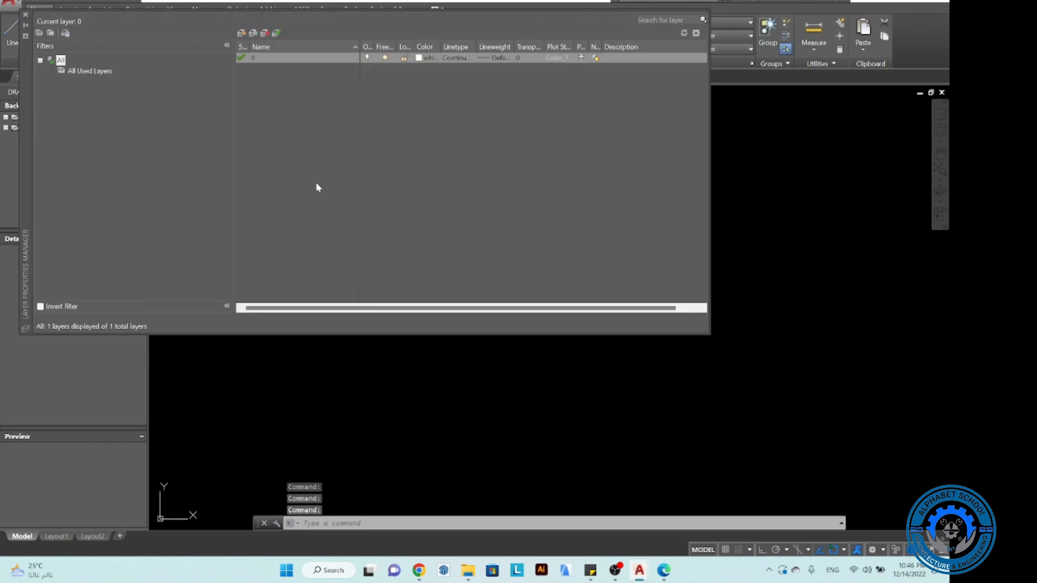
pyautogui.click(241, 33)
pyautogui.write('LINES 1')
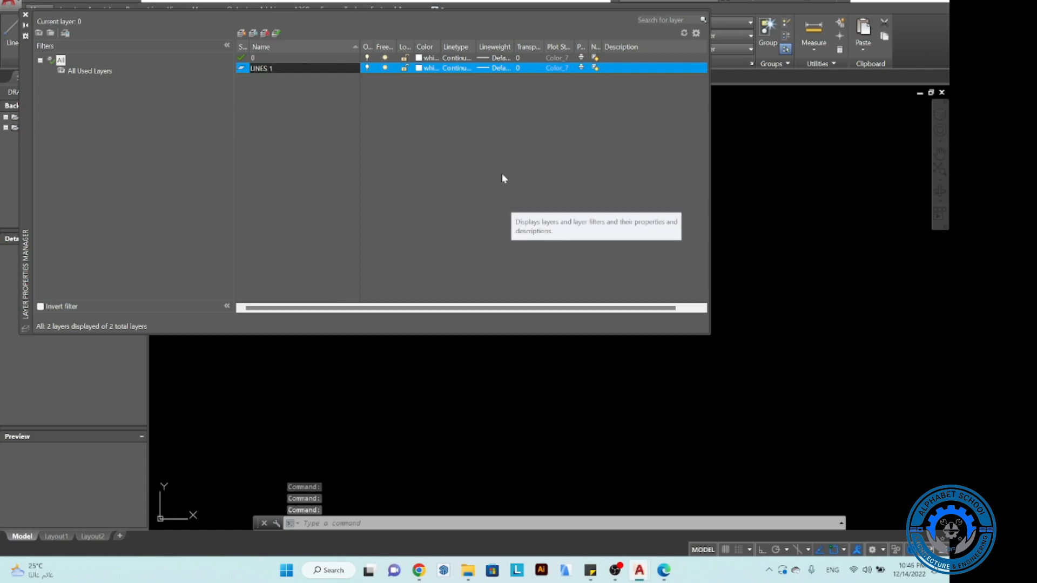
pyautogui.press('Return')
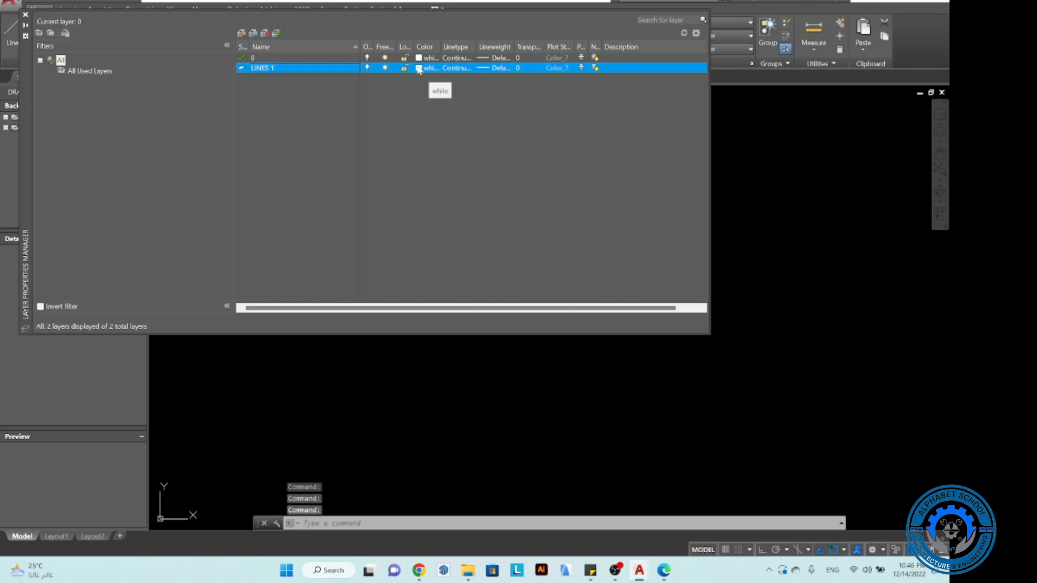
# Step: Check the linetype choices for the LINES 1 layer and set its lineweight to 0.00 mm
pyautogui.click(454, 68)
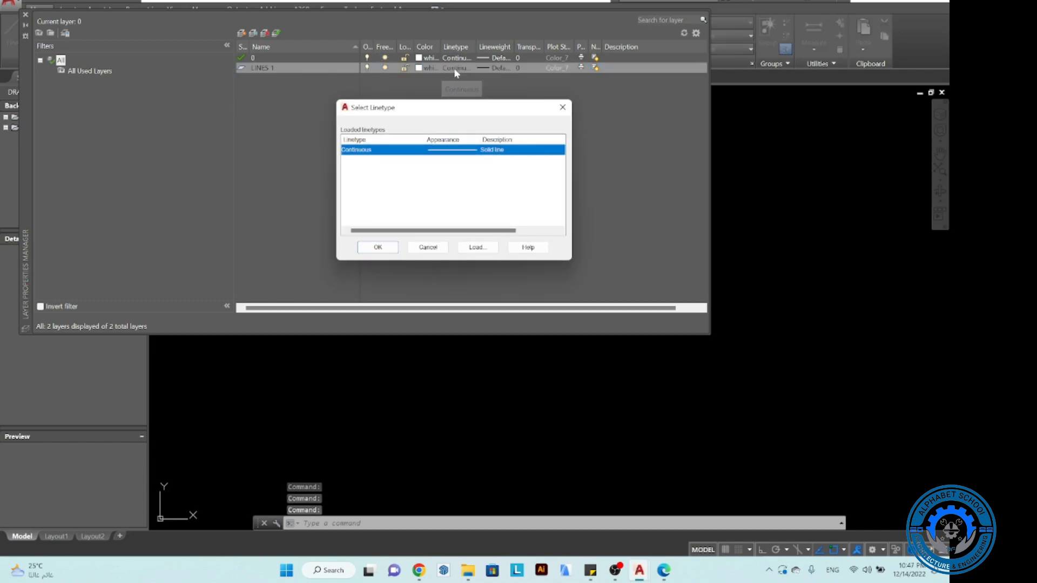
pyautogui.click(563, 107)
pyautogui.click(486, 69)
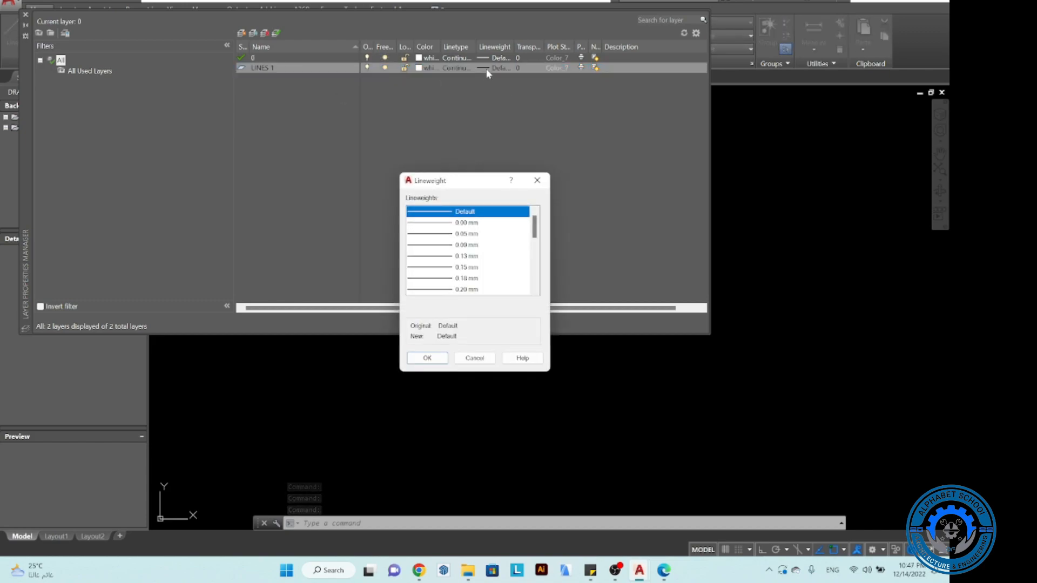
pyautogui.click(464, 223)
pyautogui.click(427, 358)
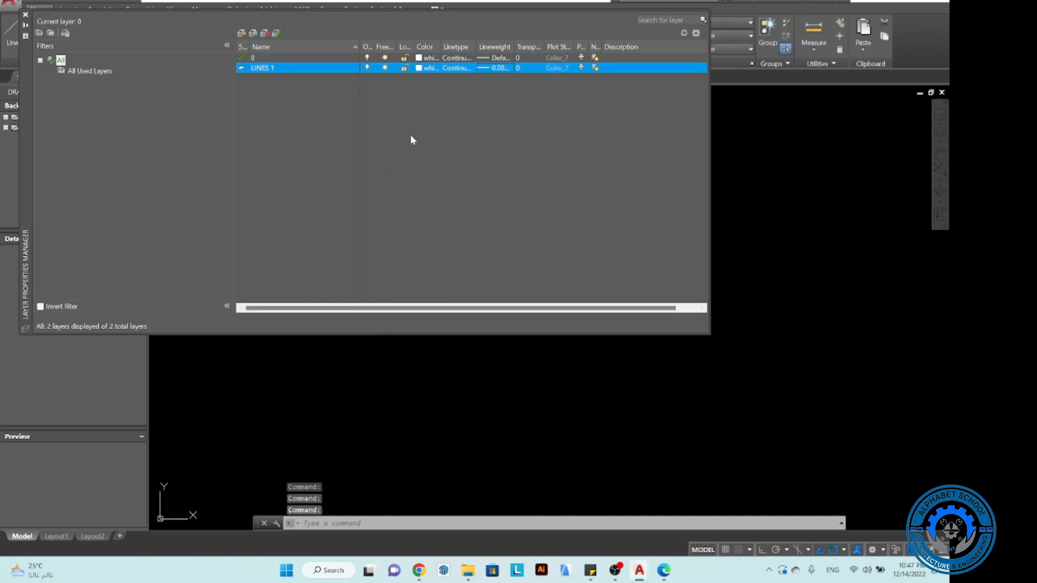
# Step: Create a new layer named LINES and check its lineweight options without changing them
pyautogui.click(241, 34)
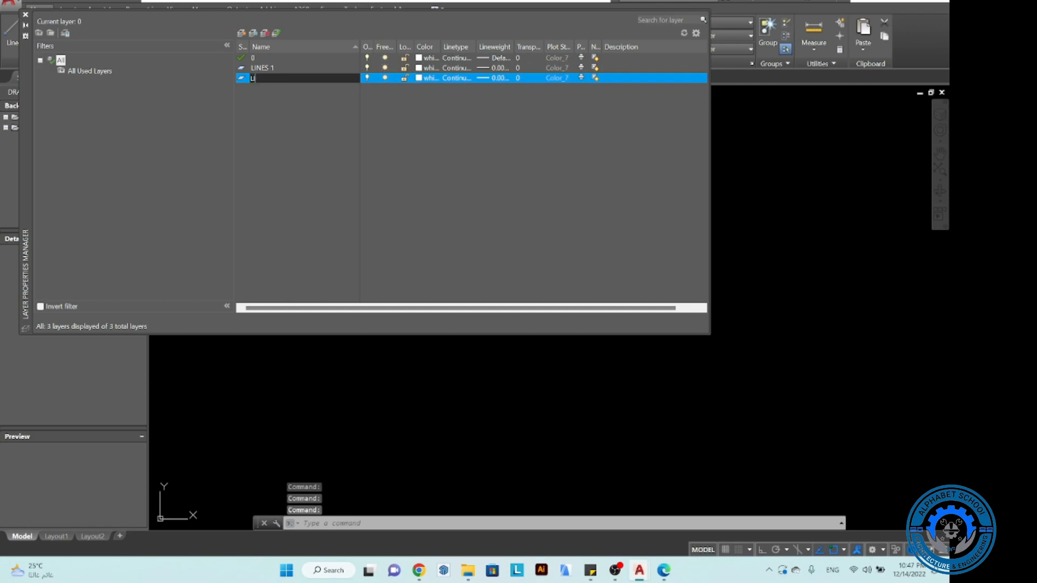
pyautogui.write('LINES')
pyautogui.press('Return')
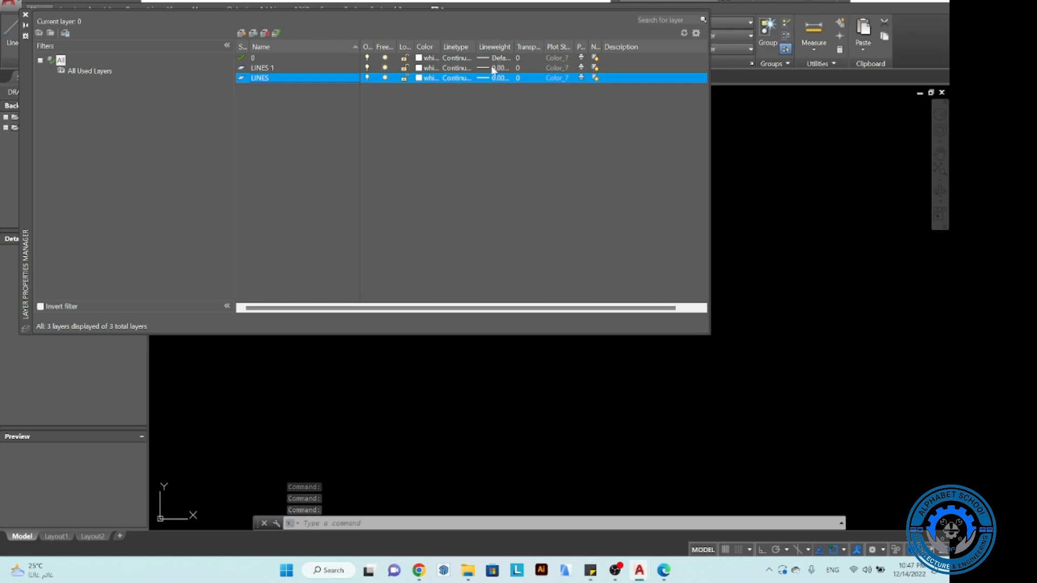
pyautogui.click(489, 79)
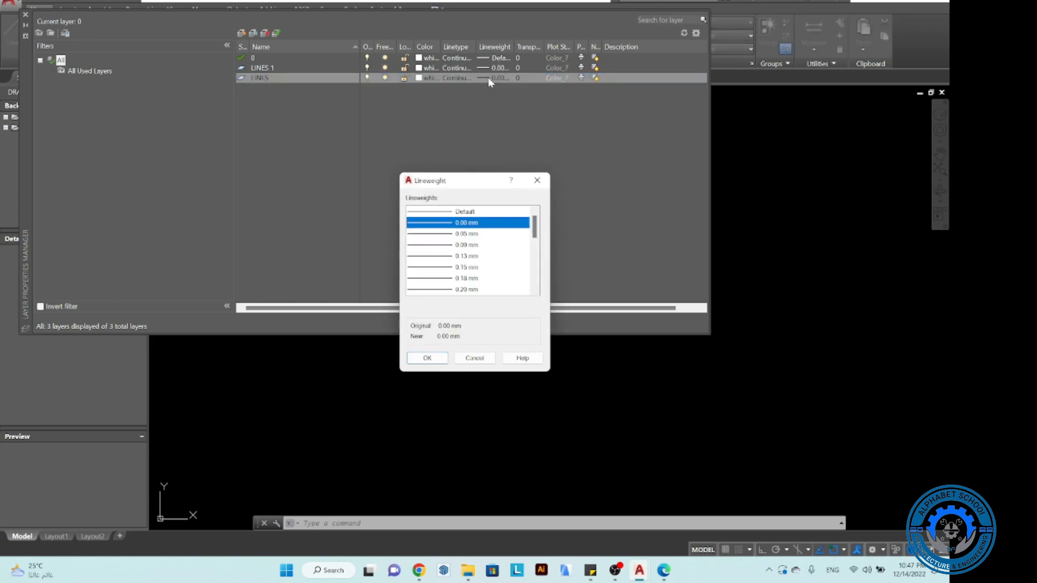
pyautogui.click(537, 181)
# Step: Load the ISO dash linetype ACAD_ISO02W100 and assign it to the LINES layer
pyautogui.click(457, 78)
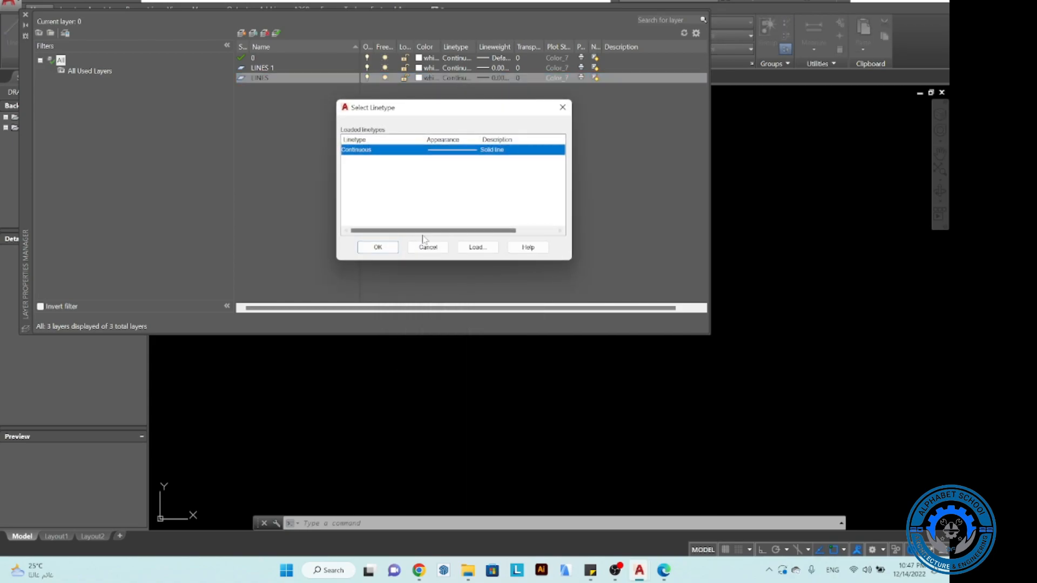
pyautogui.click(478, 247)
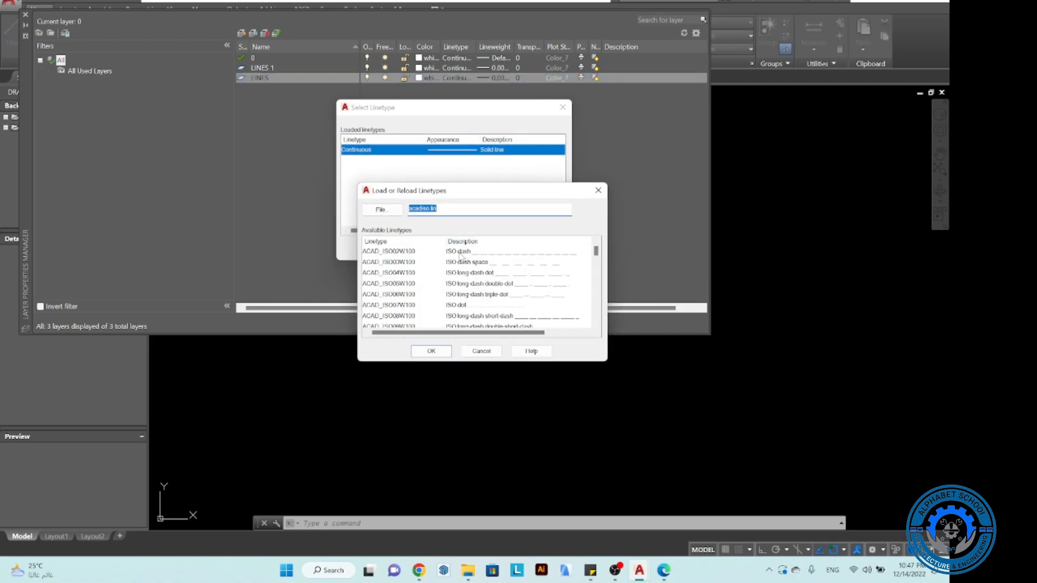
pyautogui.click(460, 253)
pyautogui.click(431, 351)
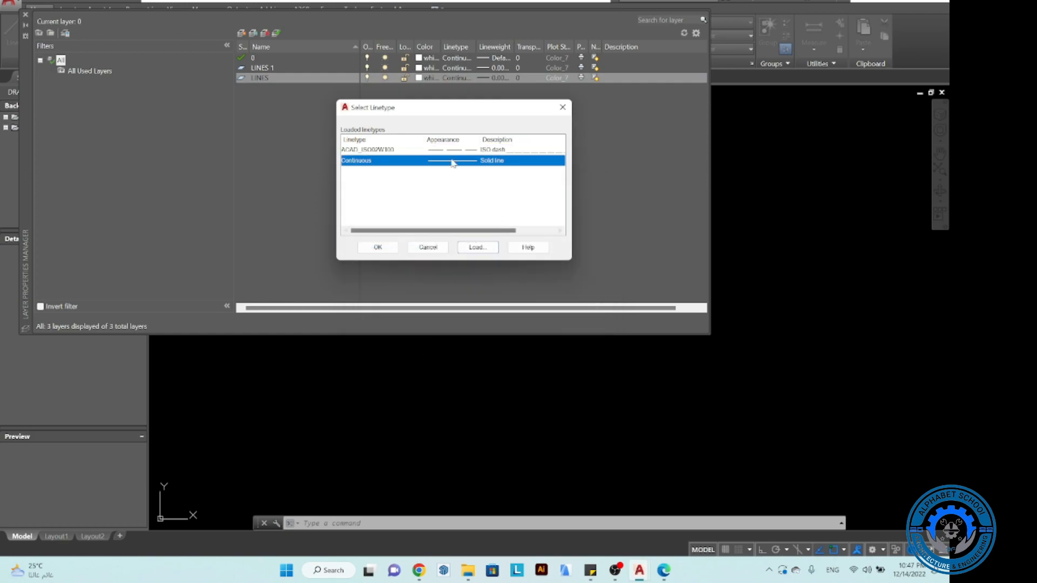
pyautogui.click(390, 154)
pyautogui.click(377, 247)
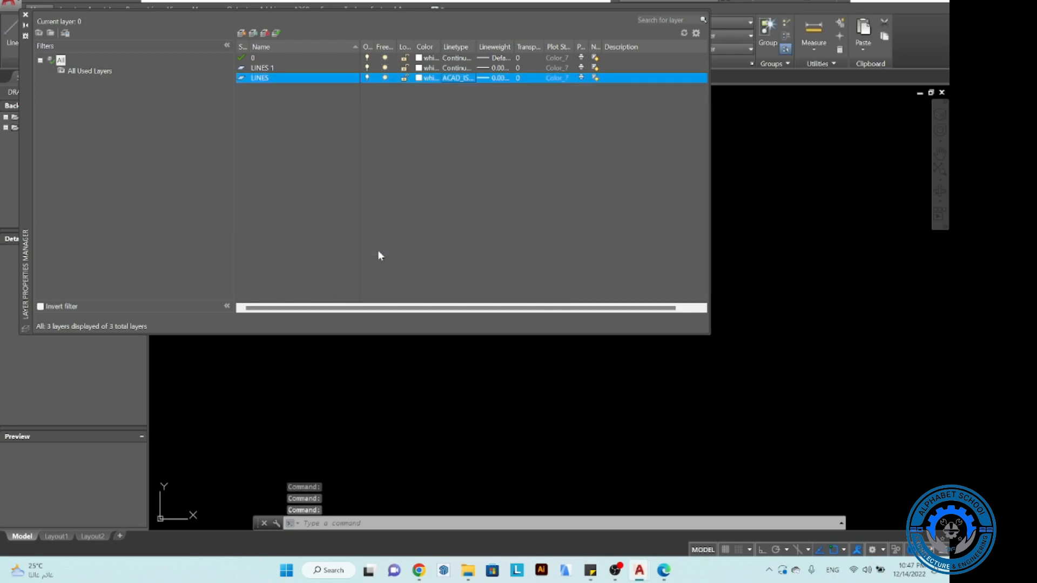
# Step: Create a new layer named HIDDEN LINES and set its color to index 8
pyautogui.click(243, 33)
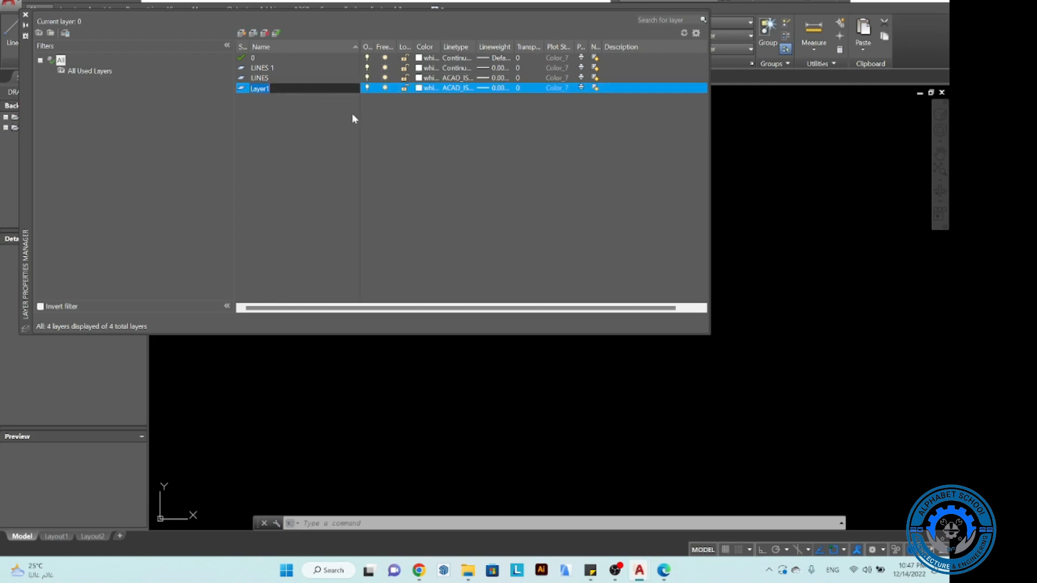
pyautogui.write('HIDDEN LINES')
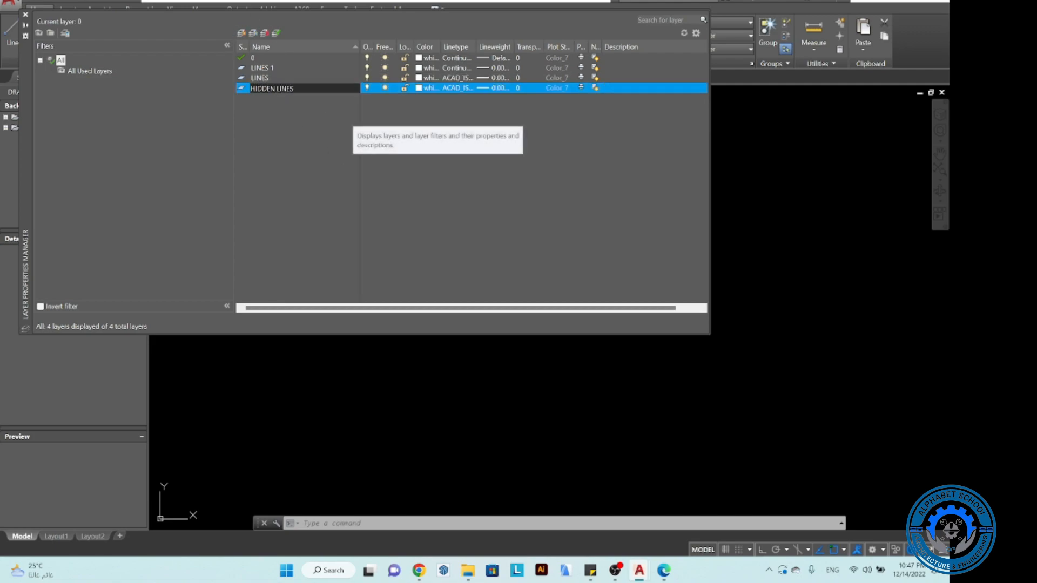
pyautogui.press('Return')
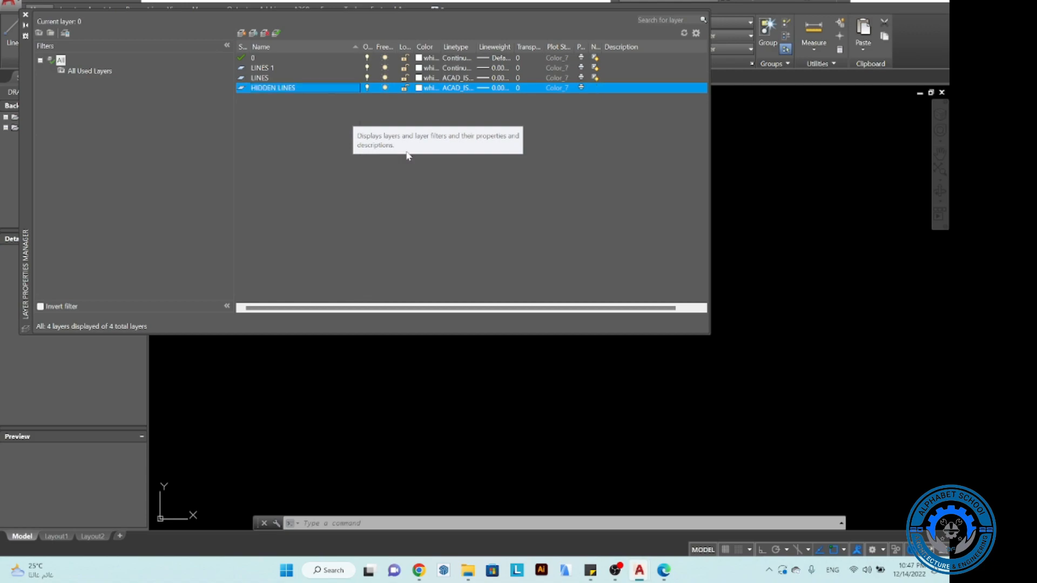
pyautogui.click(420, 89)
pyautogui.click(413, 206)
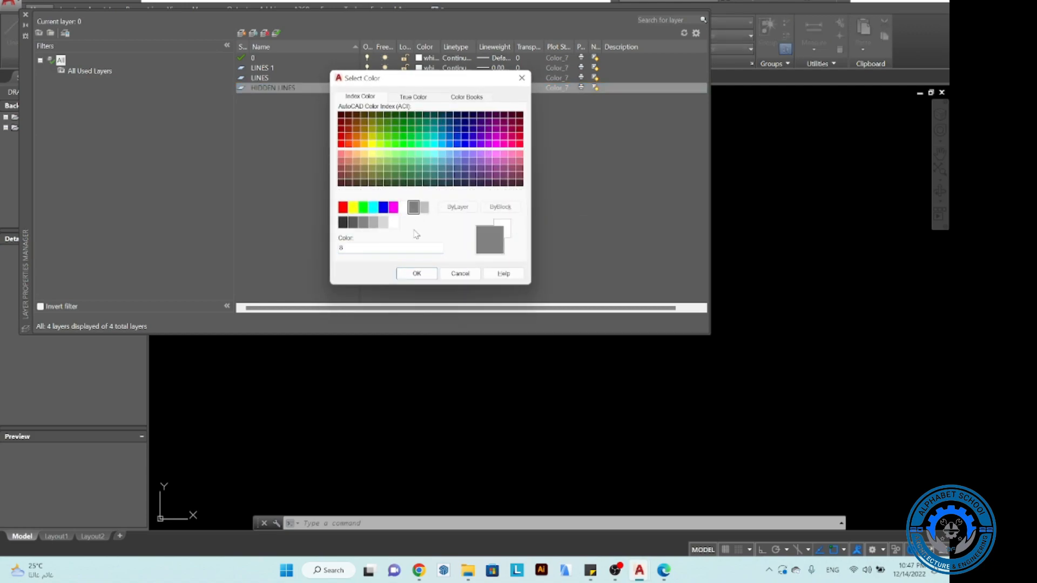
pyautogui.click(408, 274)
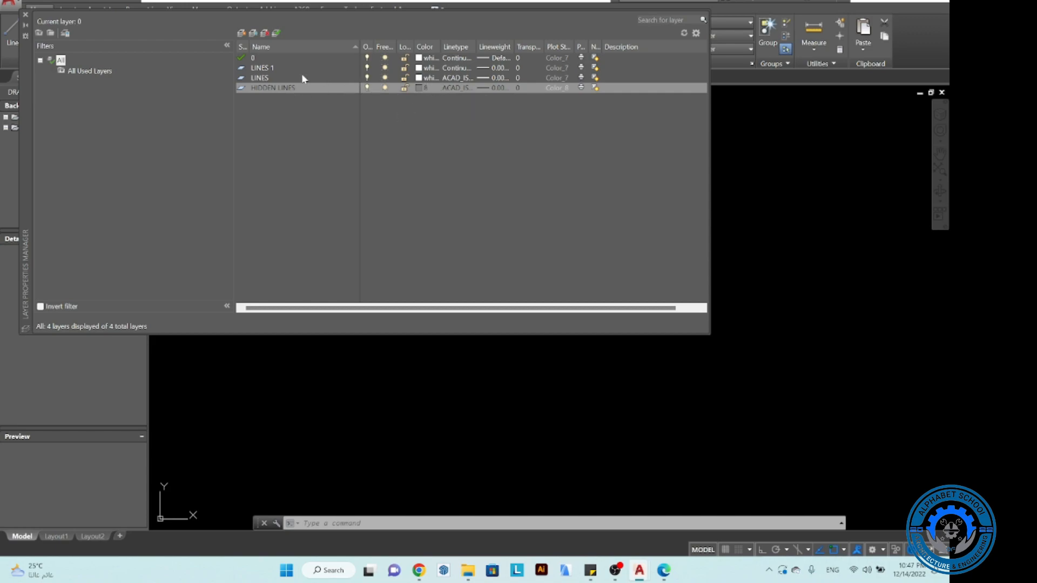
pyautogui.click(273, 88)
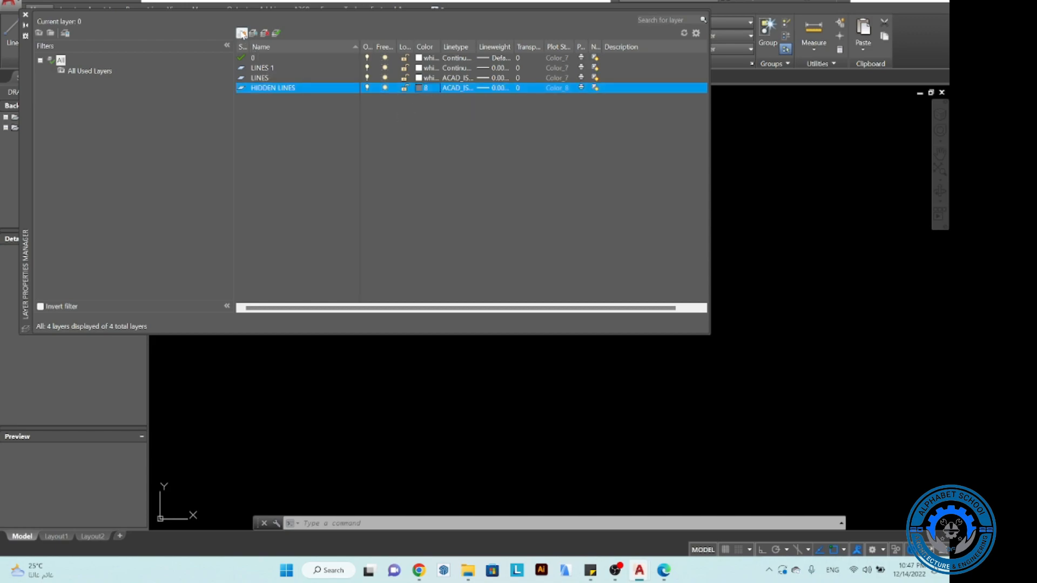
# Step: Add a new layer named DIMENSIONS to the layer list
pyautogui.click(242, 33)
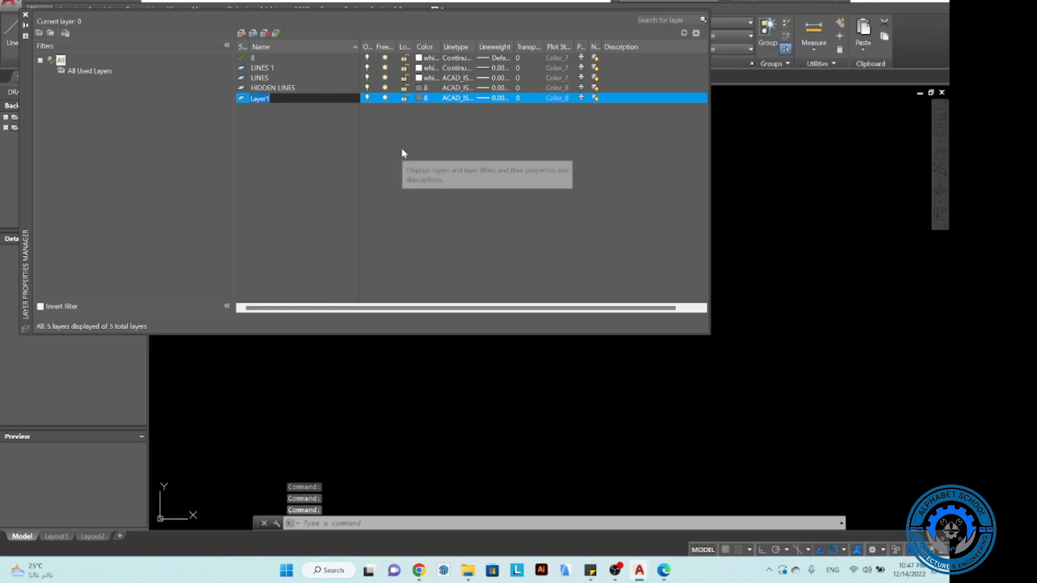
pyautogui.write('DIMENS')
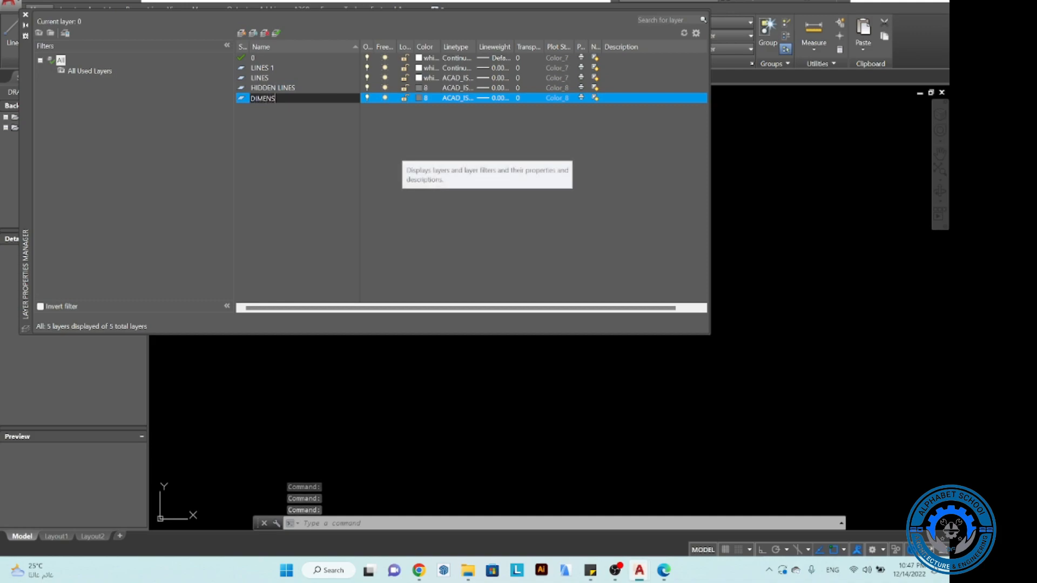
pyautogui.write('IONS')
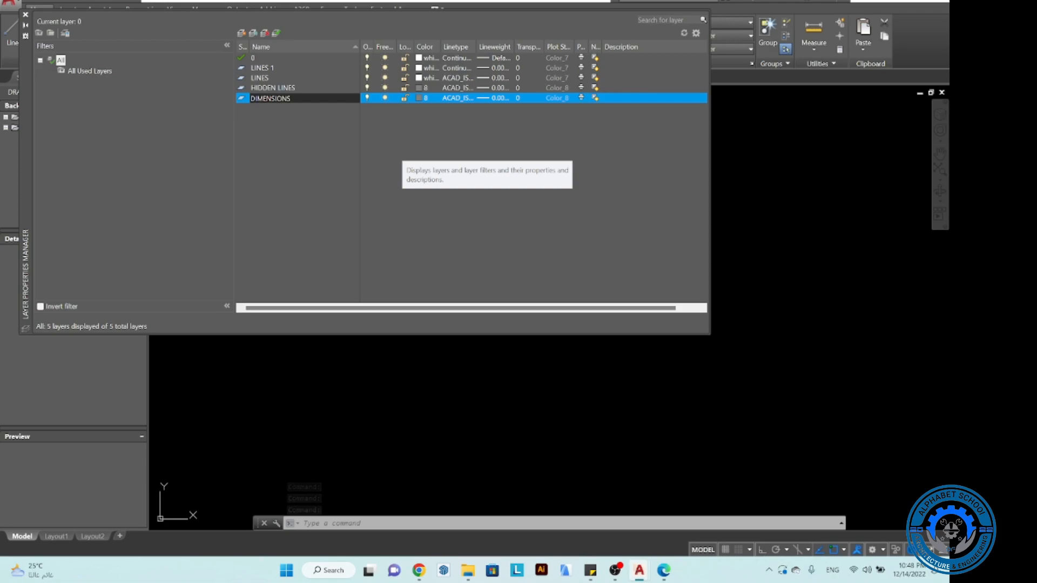
pyautogui.hotkey('ctrl', 'a')
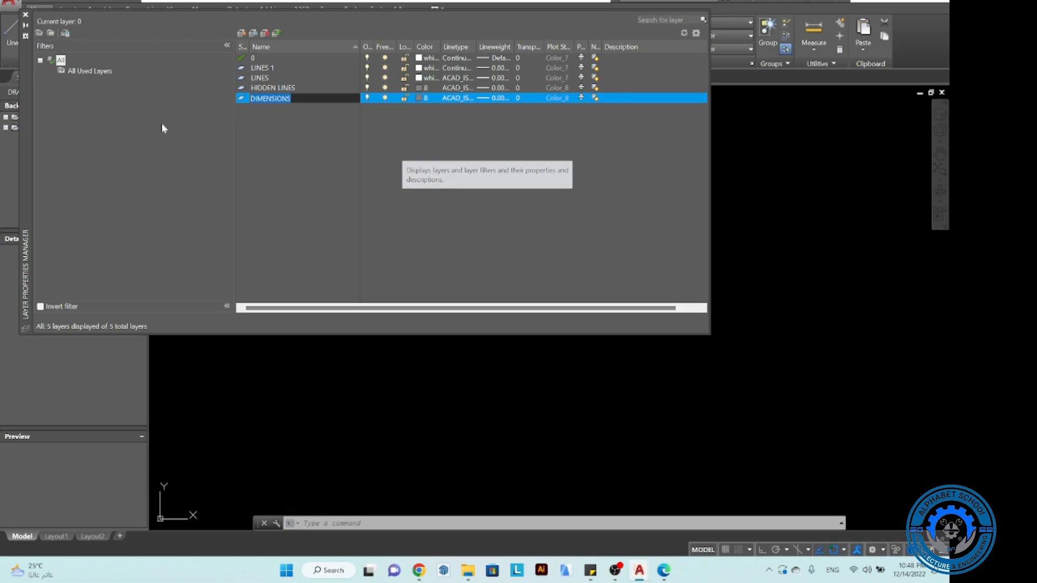
pyautogui.write('DIMENSIONS')
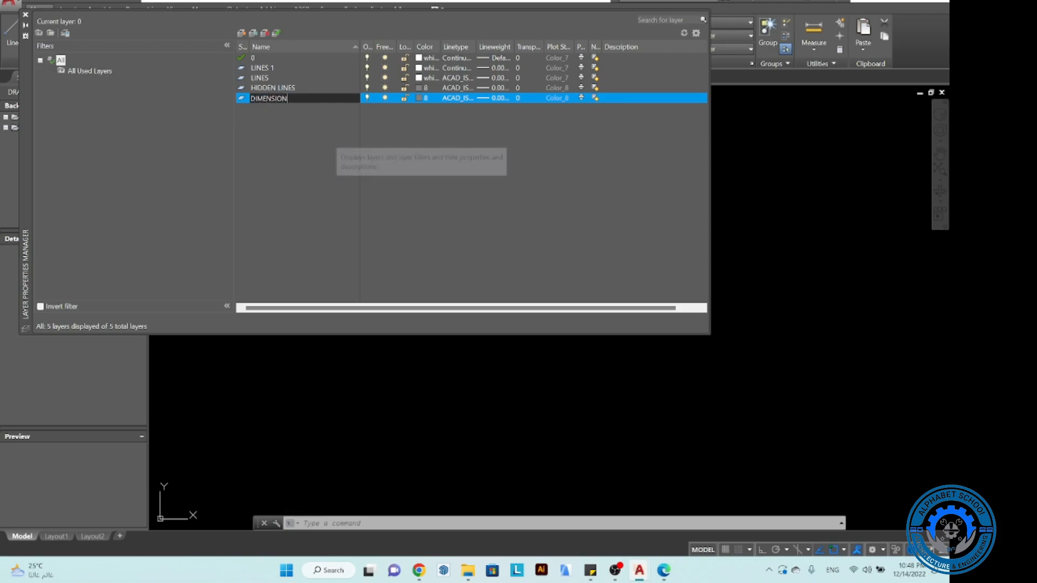
# Step: Set the DIMENSIONS layer's color to index 30 and its linetype to Continuous
pyautogui.click(422, 98)
pyautogui.click(360, 144)
pyautogui.click(416, 273)
pyautogui.click(470, 100)
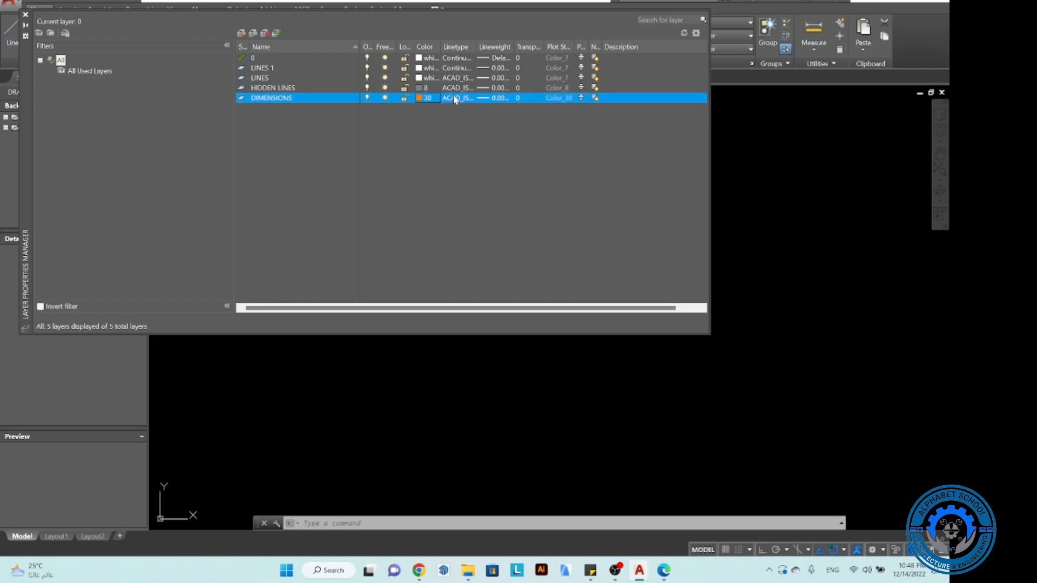
pyautogui.click(440, 160)
pyautogui.click(379, 247)
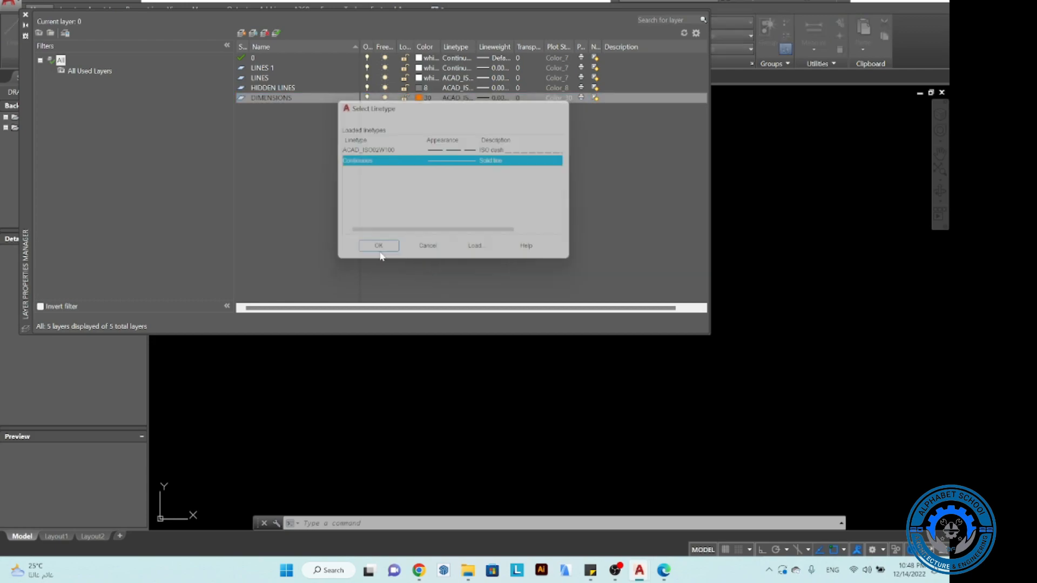
# Step: Create a new layer named TEXT with color index 140 and close the Layer Properties Manager
pyautogui.click(243, 35)
pyautogui.write('TEST')
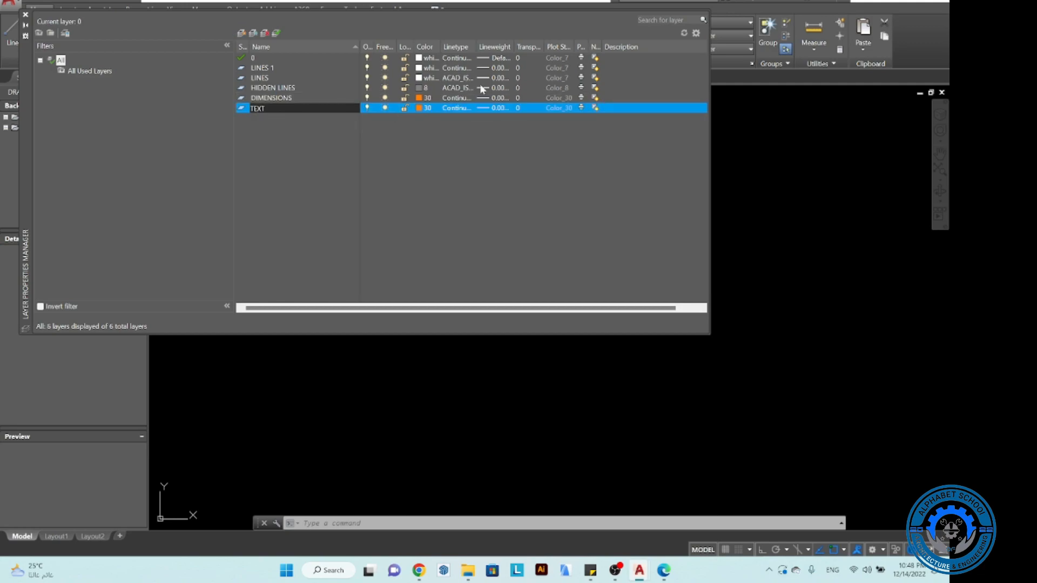
pyautogui.click(417, 106)
pyautogui.click(419, 107)
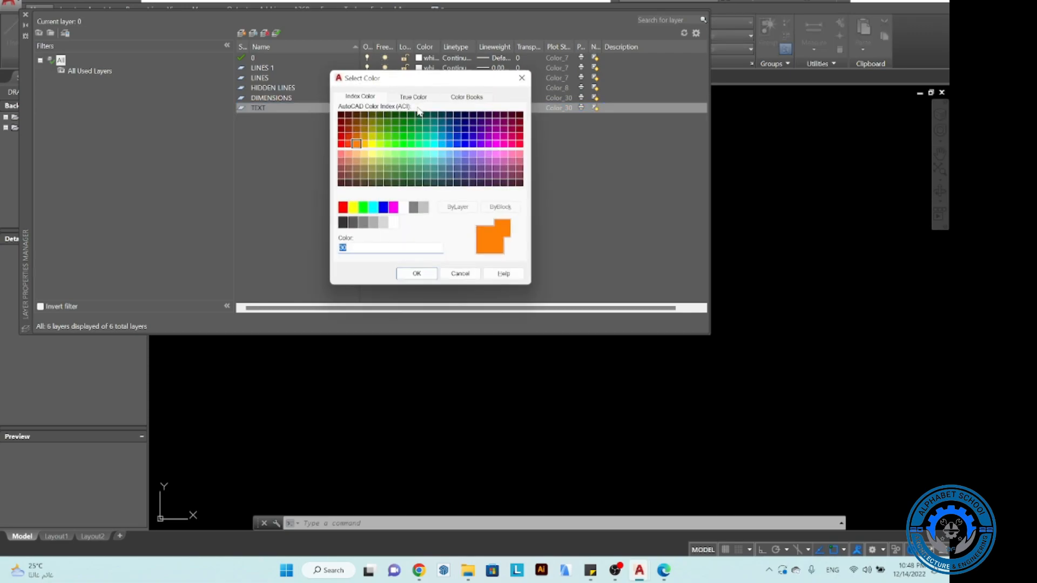
pyautogui.write('140')
pyautogui.click(424, 274)
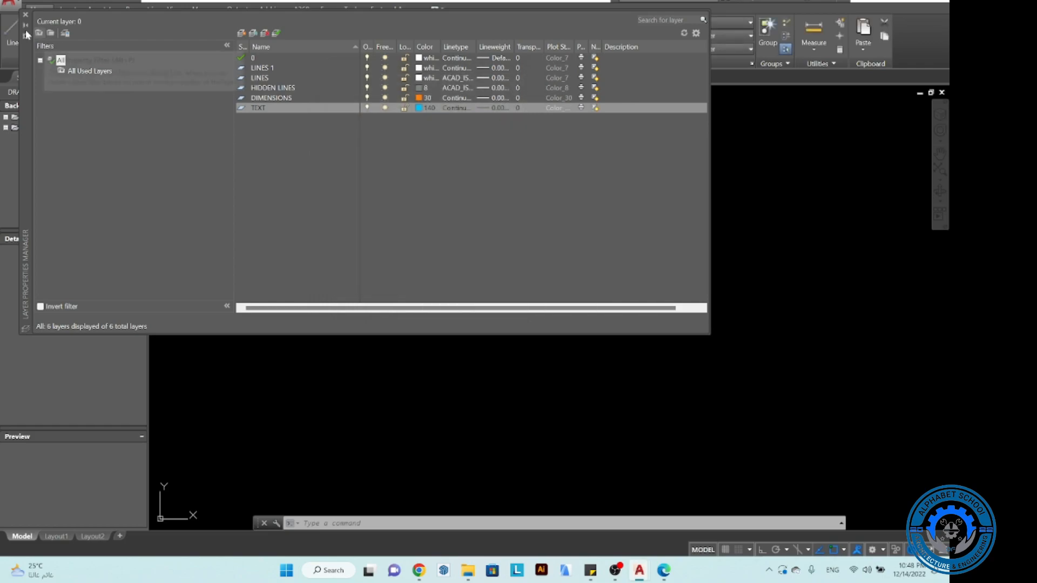
pyautogui.click(26, 15)
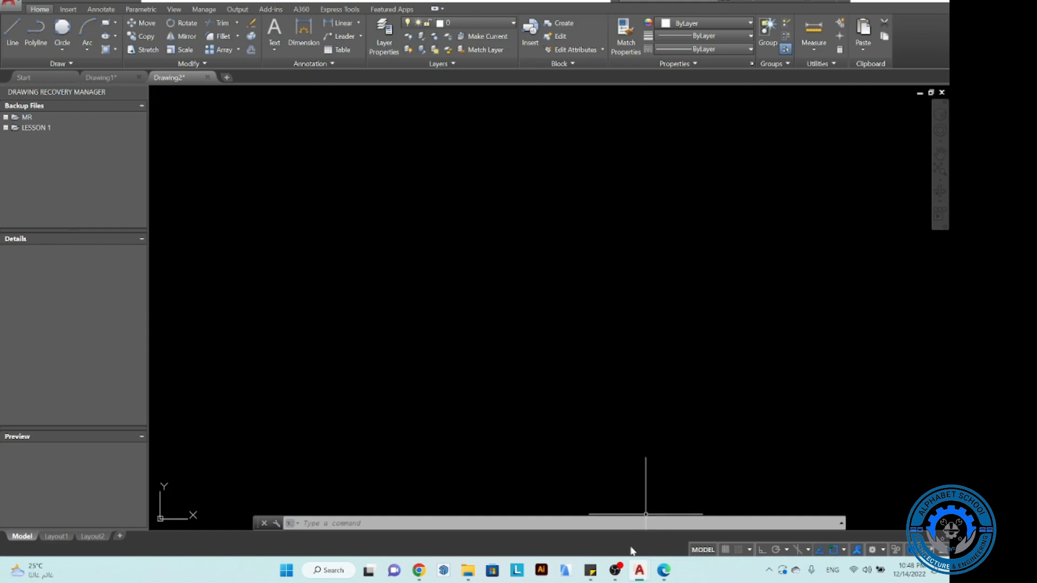
pyautogui.click(621, 571)
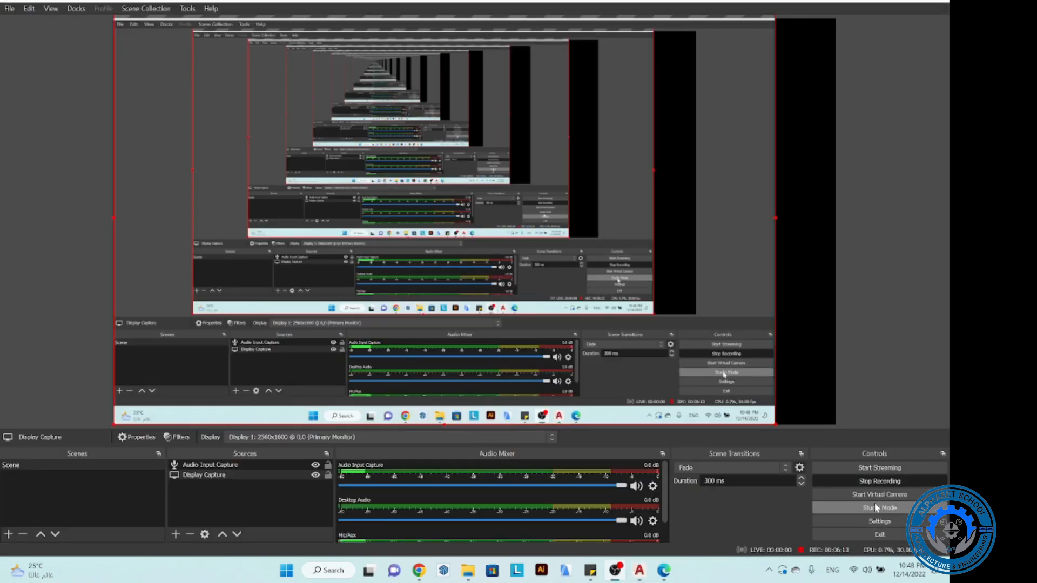
pyautogui.click(872, 481)
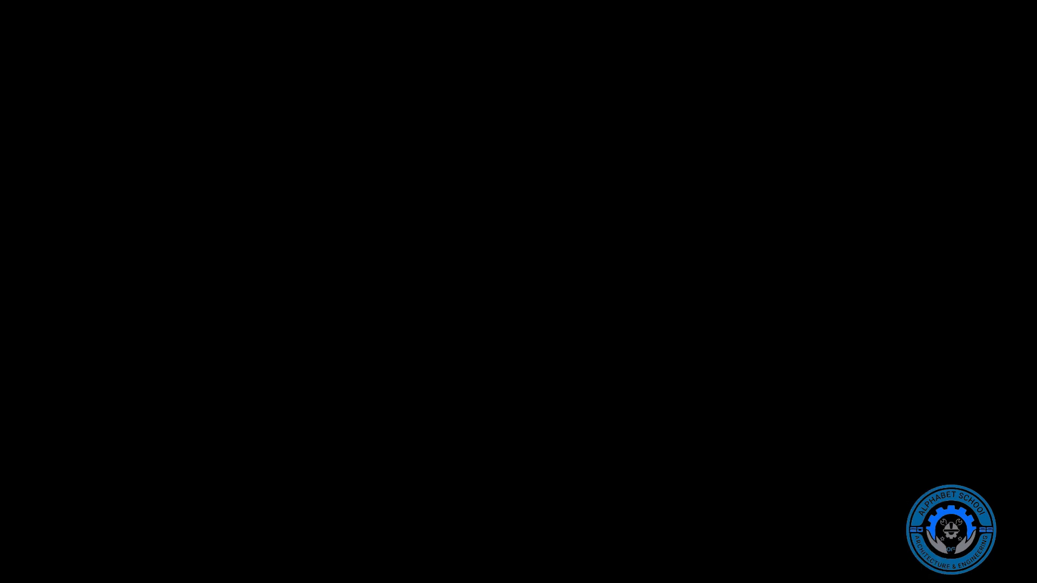